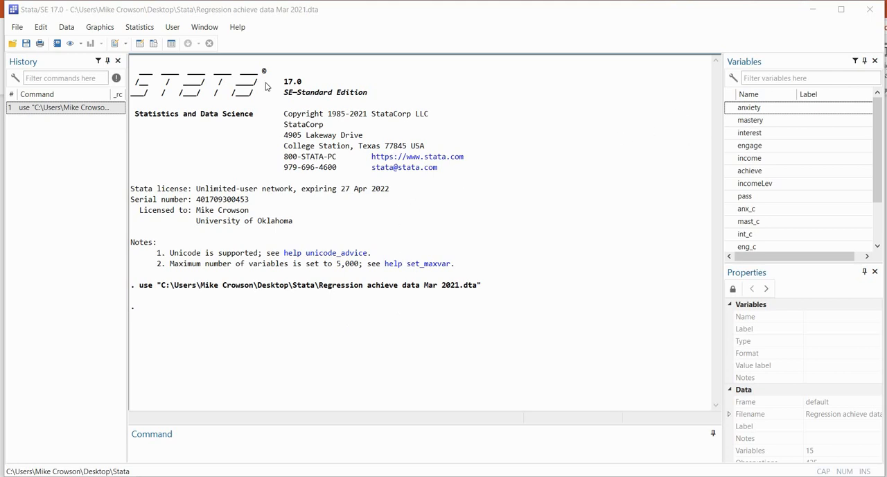
Set up a logistic regression with pass as the dependent variable and mastery, anxiety and interest as the independent variables
click(140, 27)
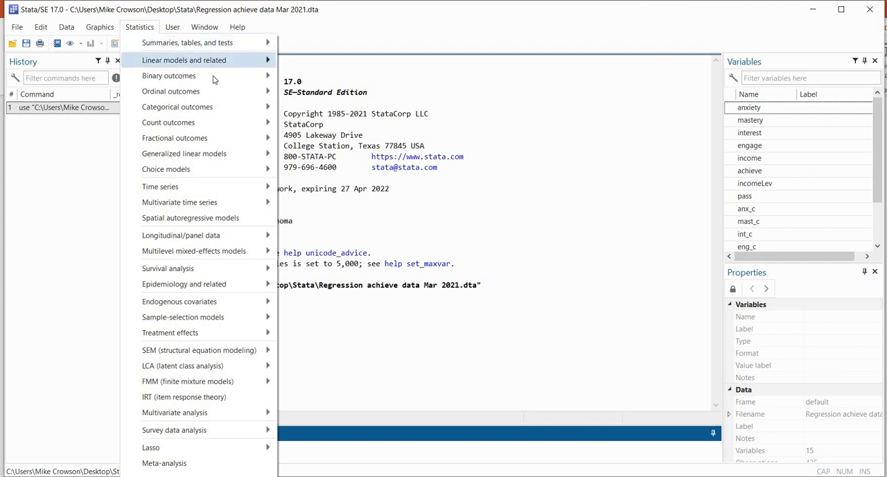
mouse_move(256, 76)
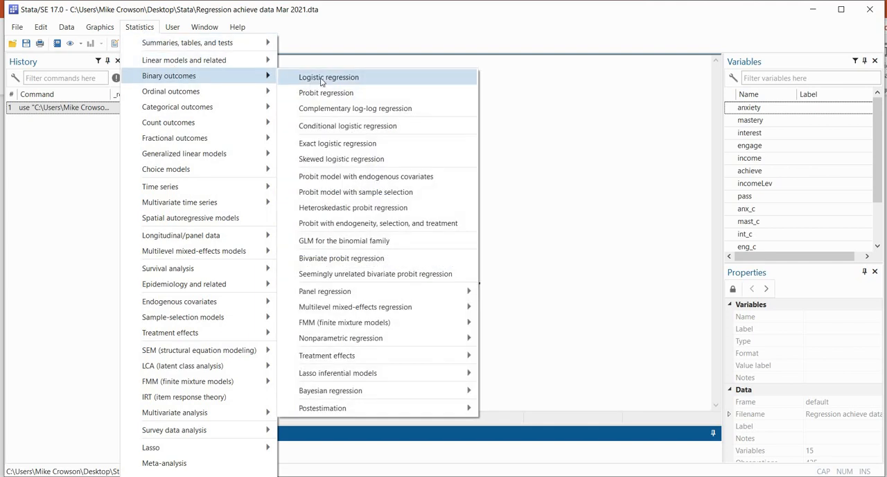
click(323, 79)
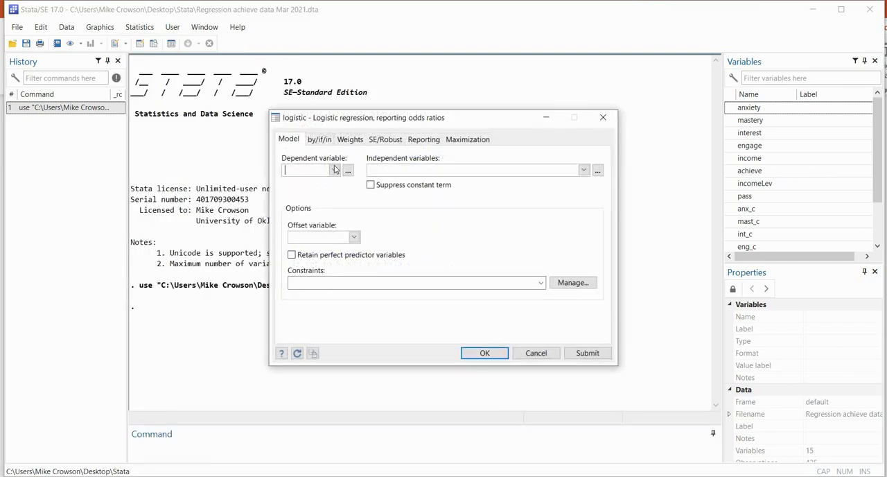
click(333, 174)
click(584, 171)
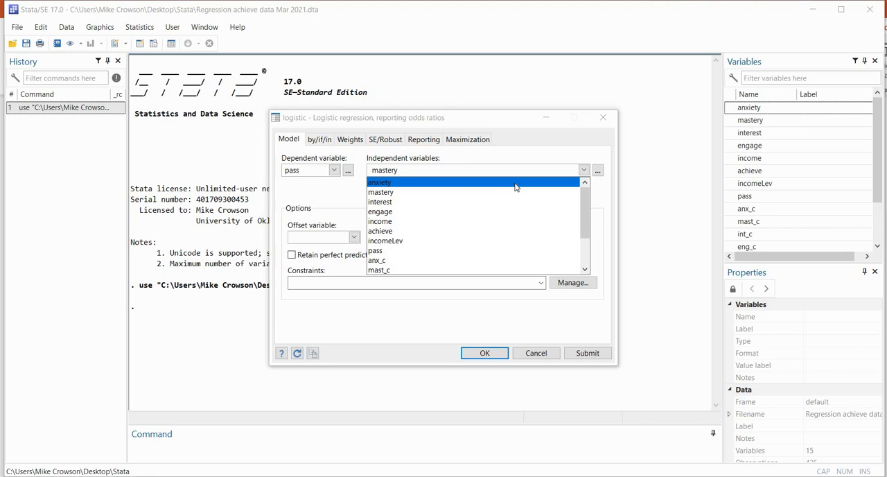
click(515, 182)
click(511, 202)
click(489, 125)
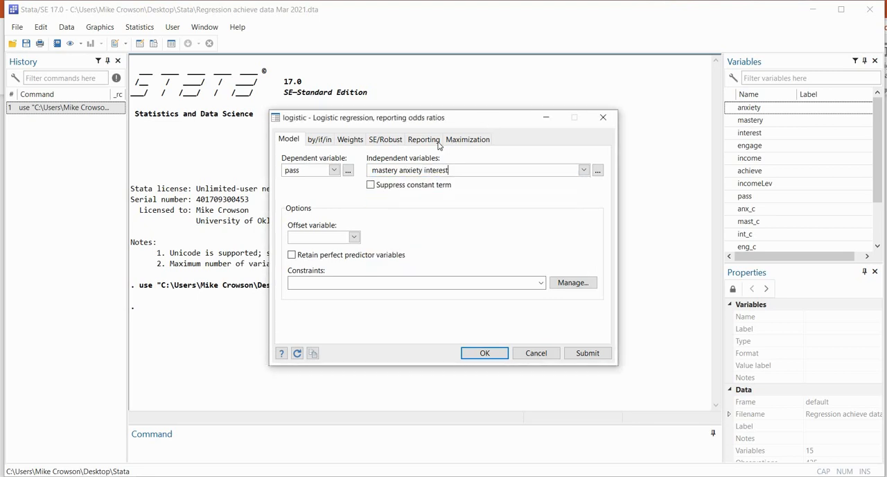
Set the logistic regression to report estimated coefficients and run the model
click(435, 140)
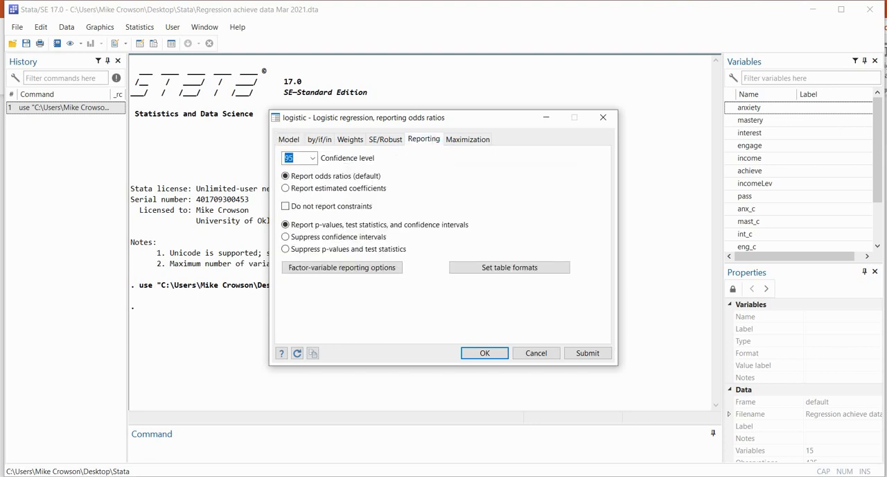
key(ctrl+2)
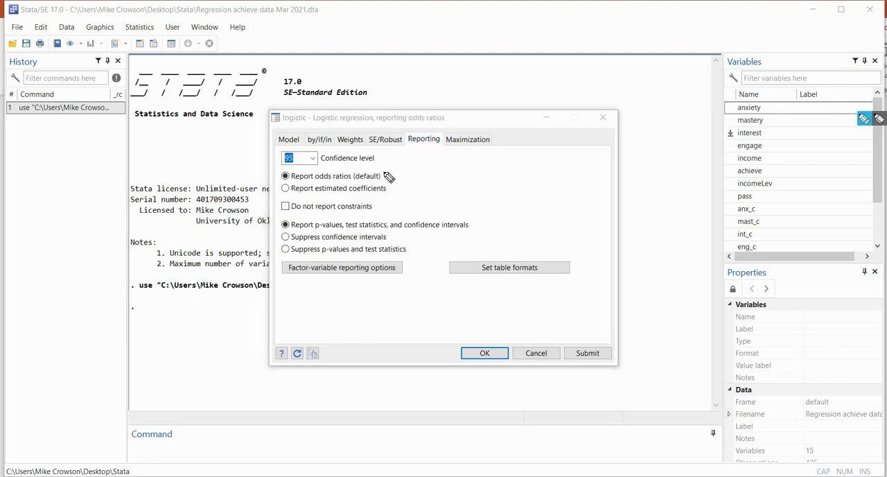
drag(385, 173, 402, 167)
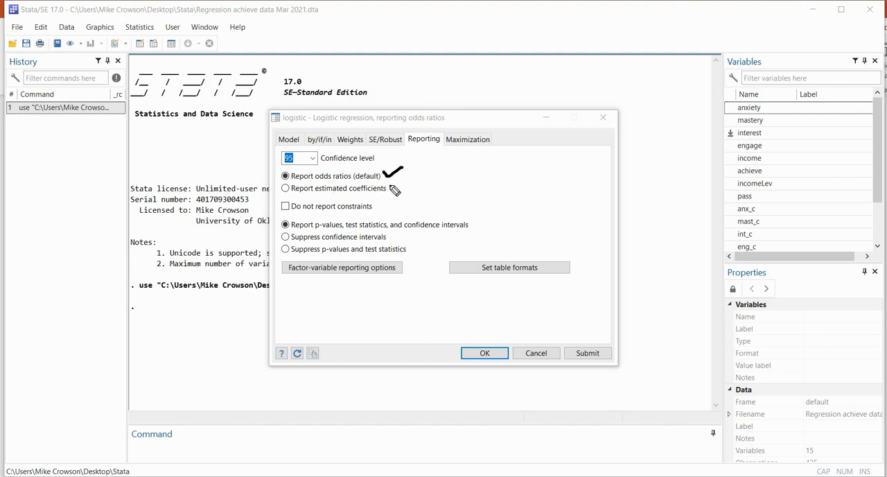
drag(390, 185, 408, 180)
key(Escape)
click(349, 190)
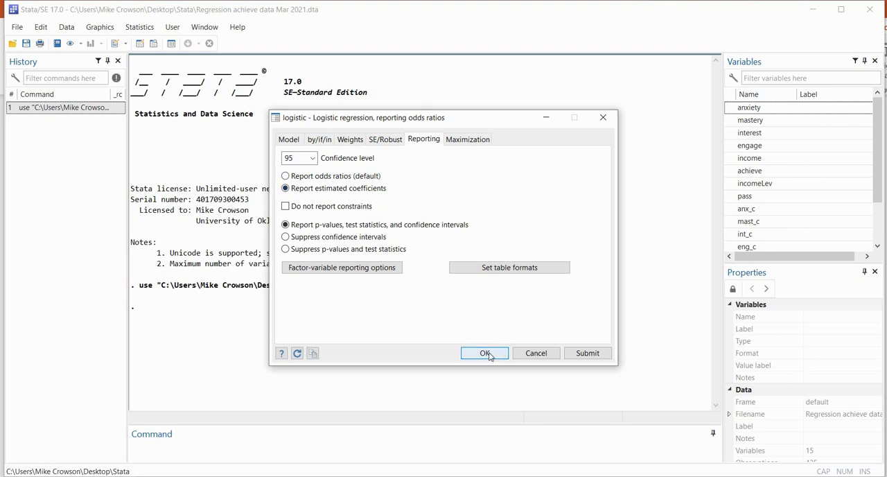
key(Return)
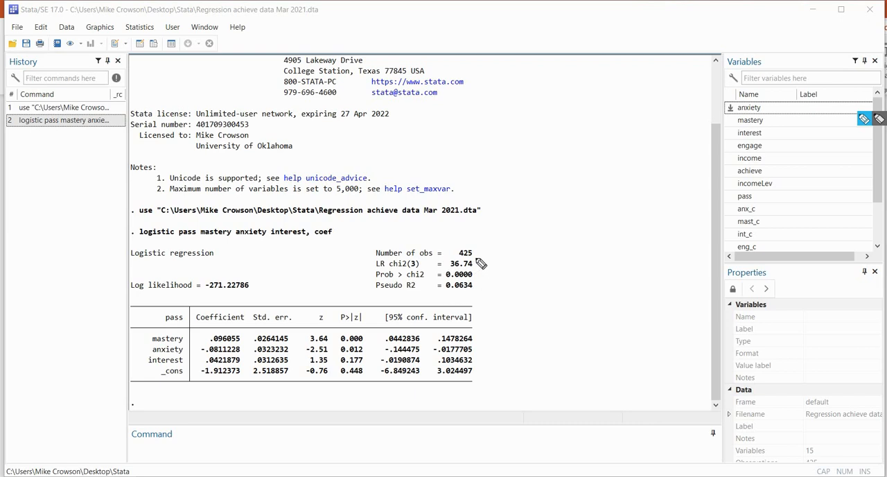
Examine the model's likelihood-ratio chi-square test, its p-value and the pseudo R2 in the regression output
mouse_move(476, 258)
mouse_down()
mouse_move(482, 271)
mouse_move(472, 276)
mouse_up()
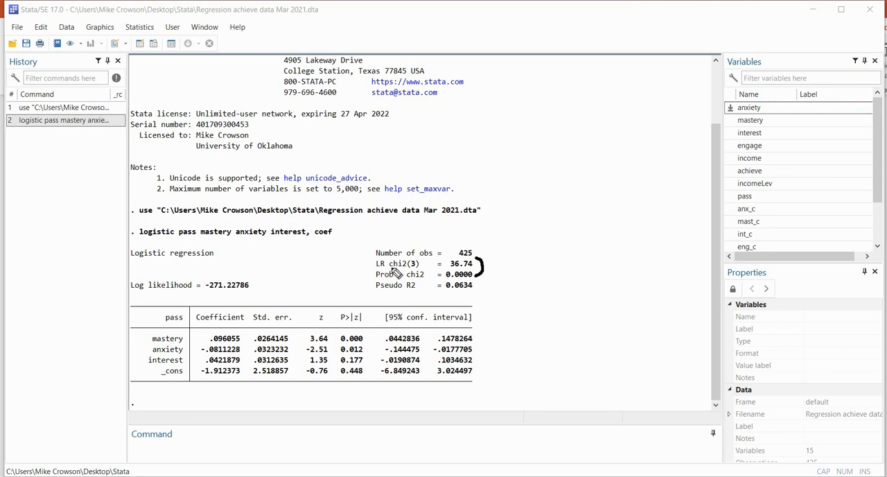
drag(378, 268, 413, 268)
mouse_move(471, 268)
mouse_down()
mouse_move(450, 269)
mouse_move(471, 275)
mouse_up()
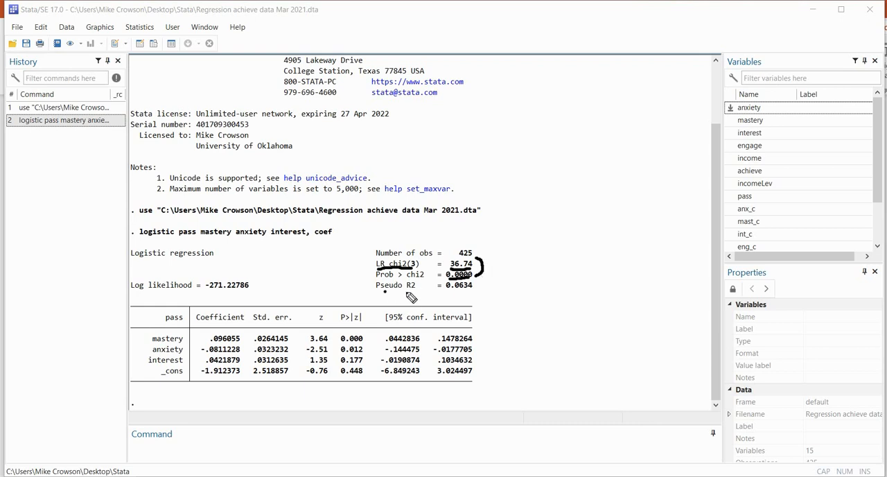
drag(383, 292, 478, 293)
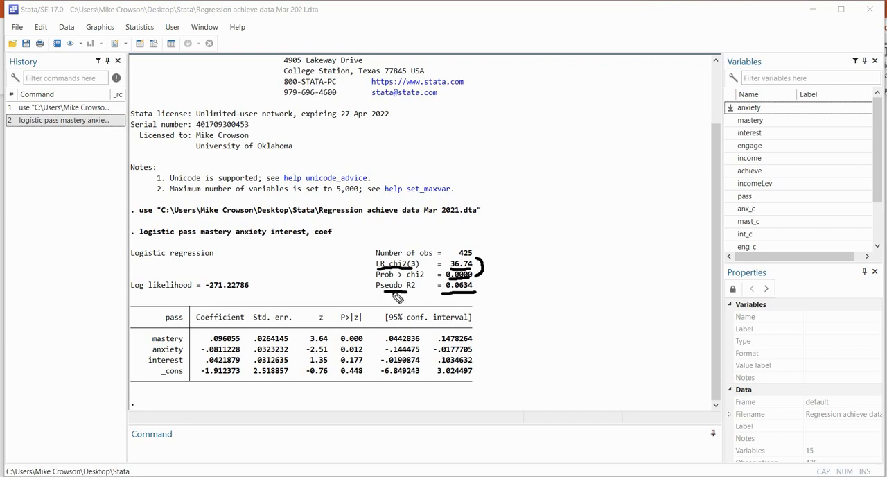
drag(387, 296, 401, 295)
mouse_move(524, 263)
mouse_down()
mouse_move(556, 254)
mouse_move(552, 265)
mouse_move(570, 261)
mouse_up()
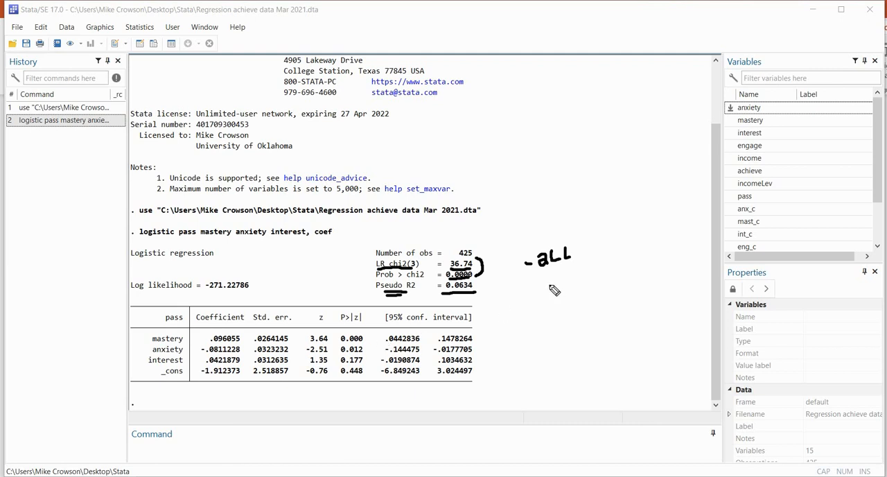
mouse_move(550, 284)
mouse_down()
mouse_move(544, 291)
mouse_move(554, 297)
mouse_move(552, 284)
mouse_move(580, 288)
mouse_up()
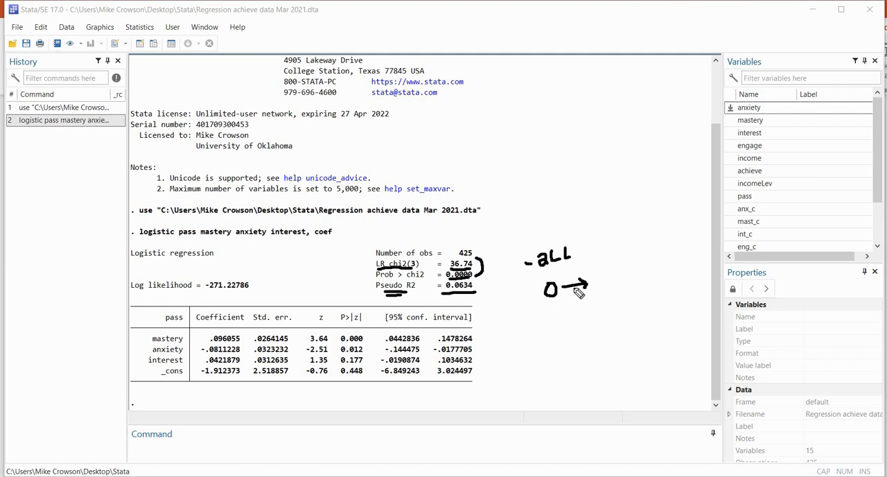
drag(543, 303, 600, 295)
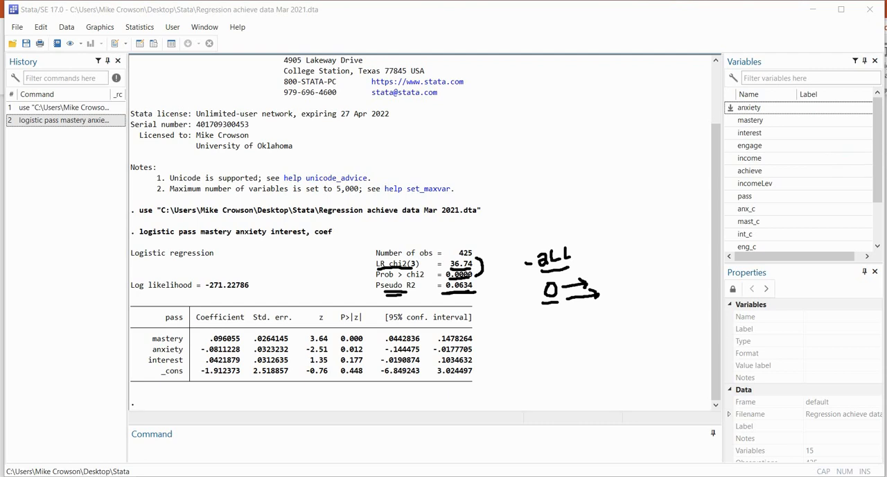
click(886, 206)
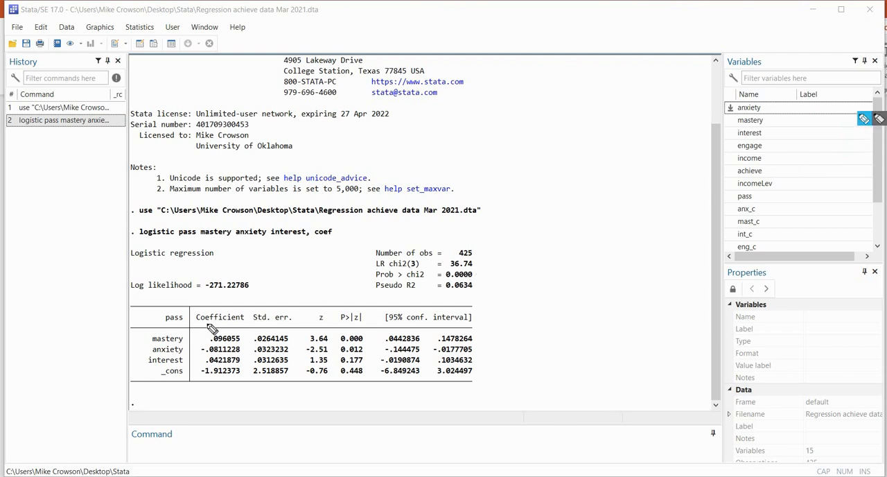
Examine the coefficient table's columns and the coefficient and p-value of mastery, anxiety and interest
drag(205, 323, 240, 323)
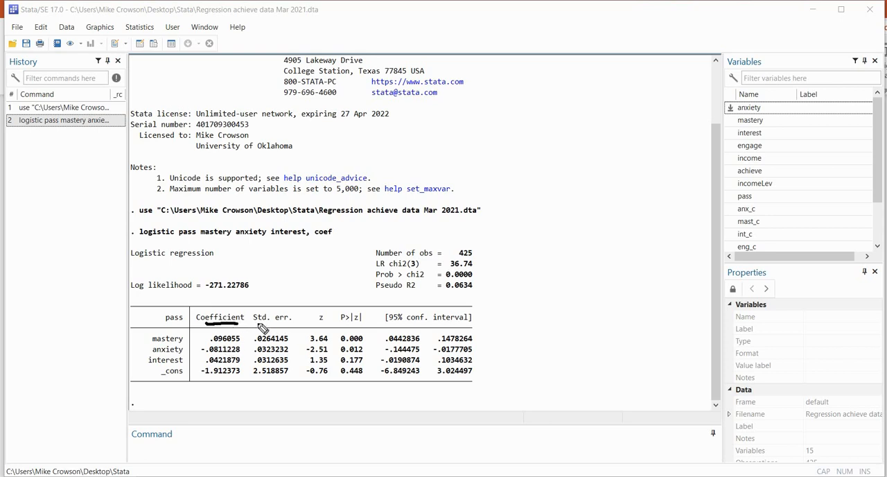
drag(255, 323, 443, 323)
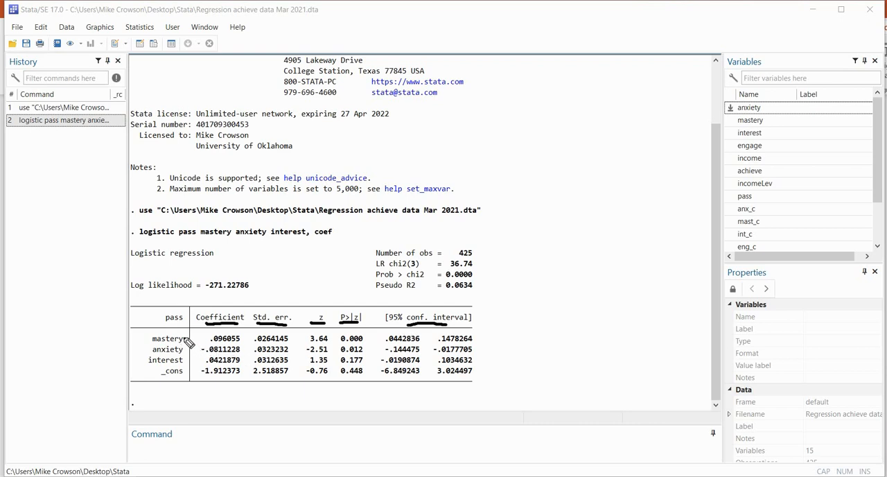
drag(185, 338, 194, 354)
drag(213, 341, 240, 341)
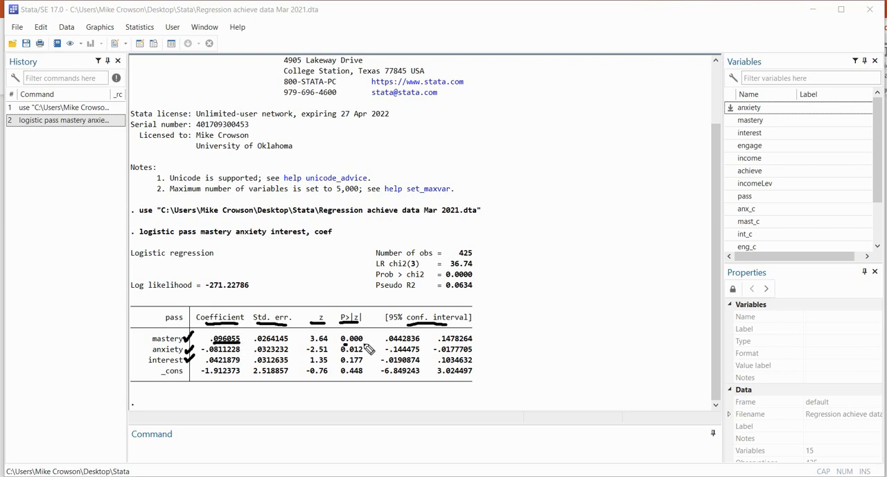
drag(363, 341, 341, 340)
drag(205, 354, 234, 352)
drag(347, 354, 361, 354)
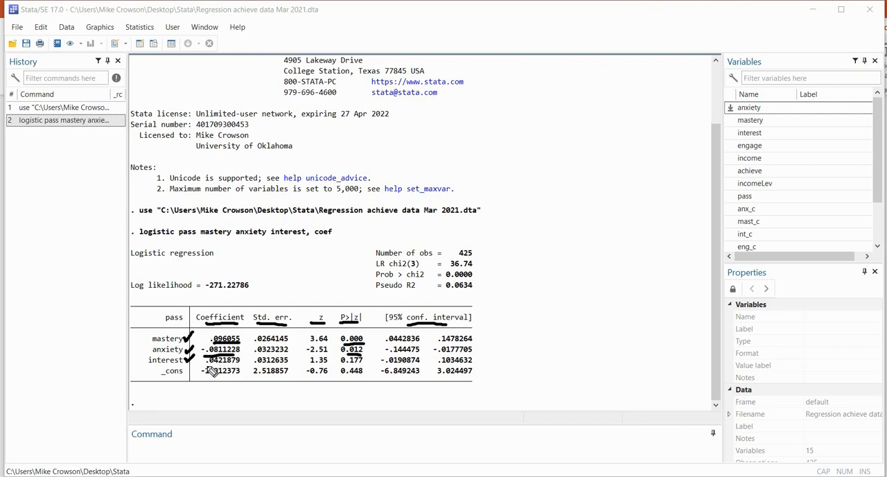
drag(210, 364, 229, 365)
drag(344, 364, 362, 365)
click(885, 119)
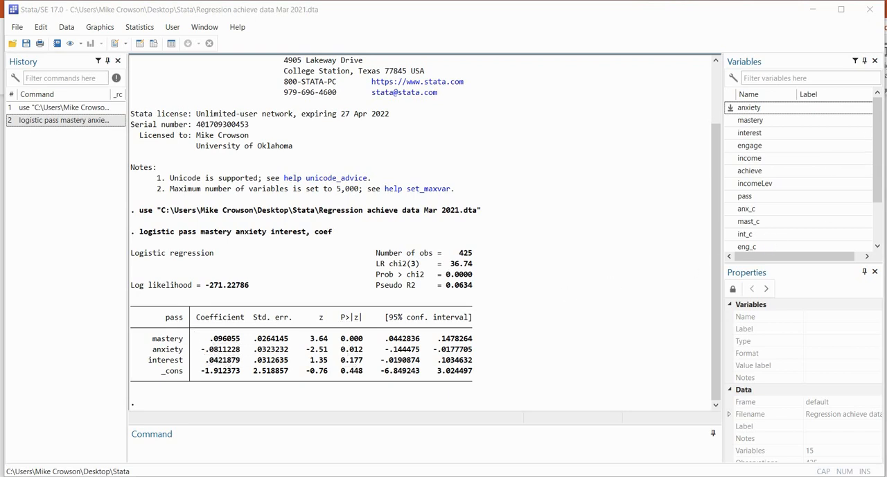
Review the mastery, anxiety and interest coefficients in relation to the 0 and 1 categories of the outcome
click(880, 119)
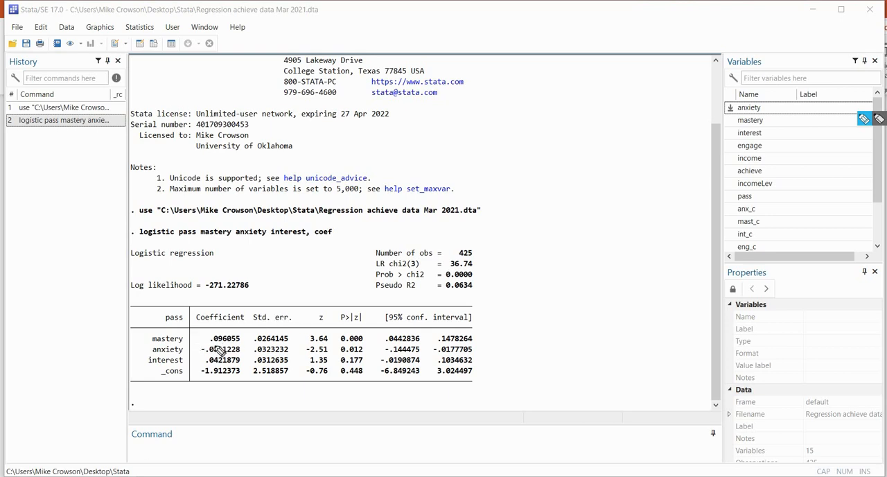
mouse_move(212, 342)
mouse_down()
mouse_move(240, 341)
mouse_move(240, 354)
mouse_move(218, 365)
mouse_move(240, 364)
mouse_up()
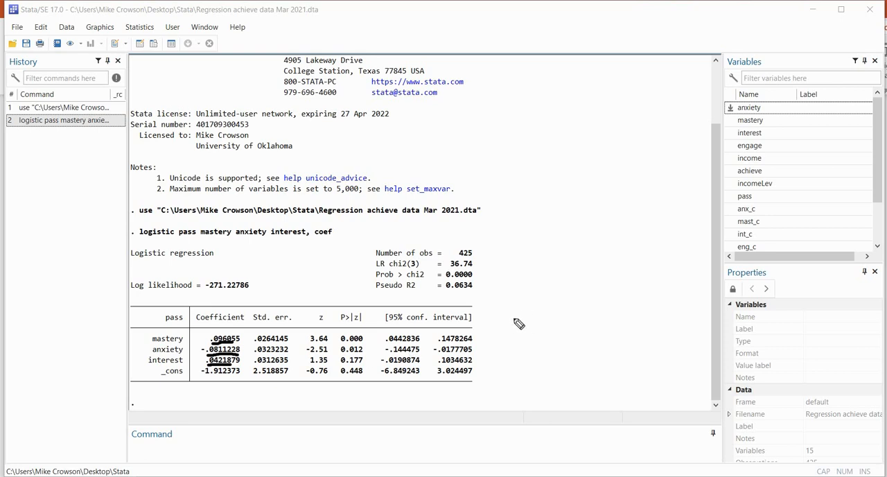
drag(562, 309, 565, 320)
drag(200, 334, 196, 357)
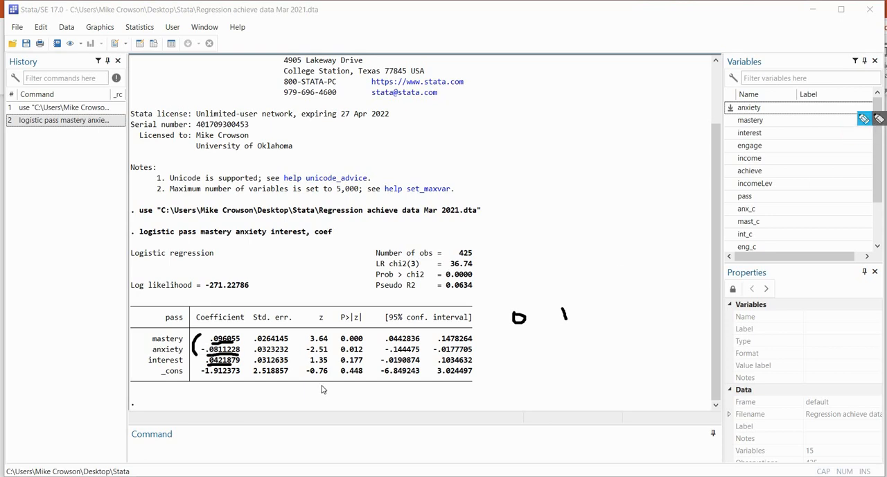
click(864, 118)
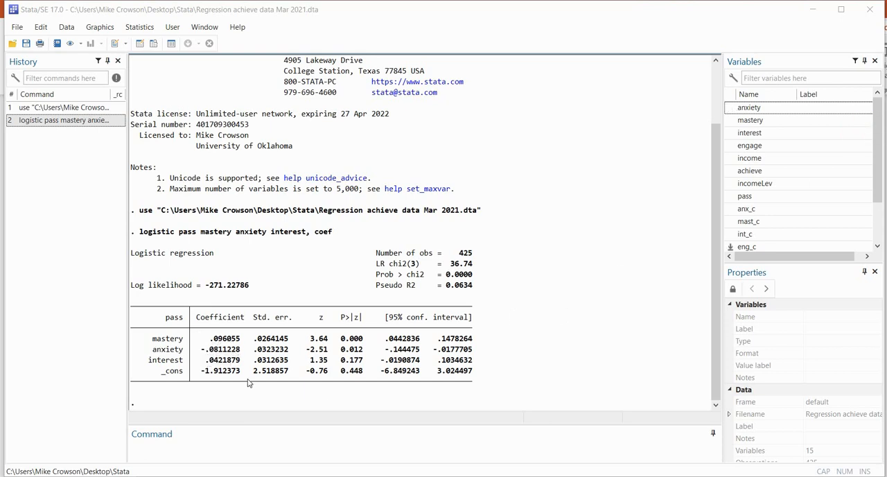
Rerun the logistic regression of pass on mastery, anxiety and interest with odds ratios reported at the 95 confidence level
click(144, 28)
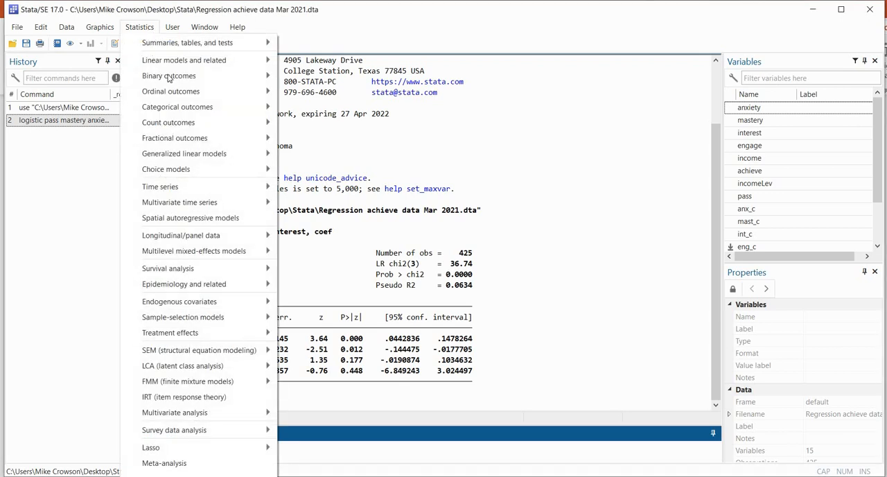
click(427, 184)
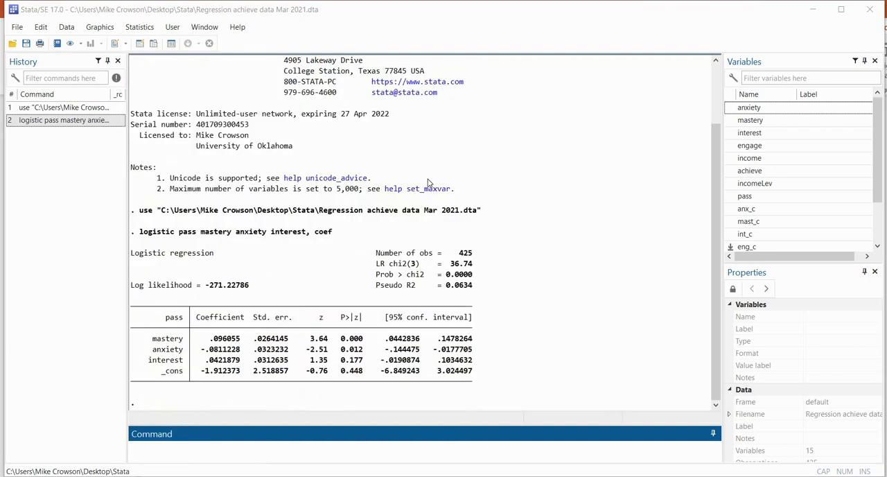
click(424, 139)
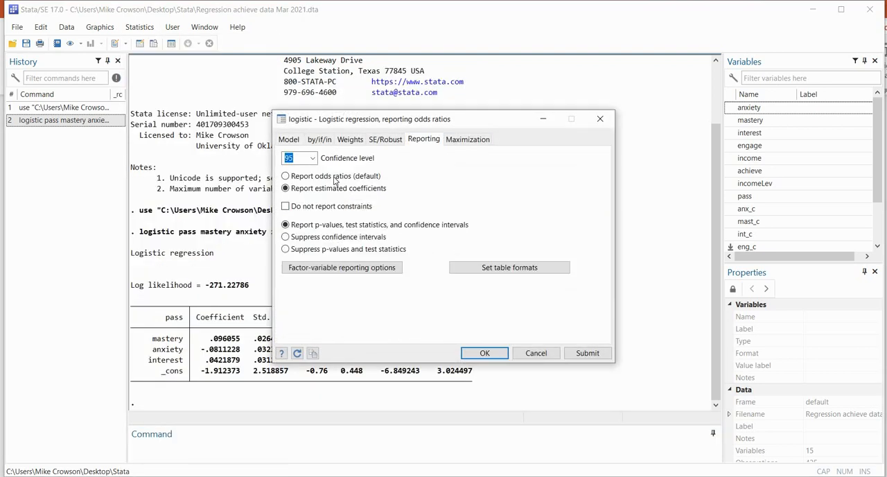
click(487, 353)
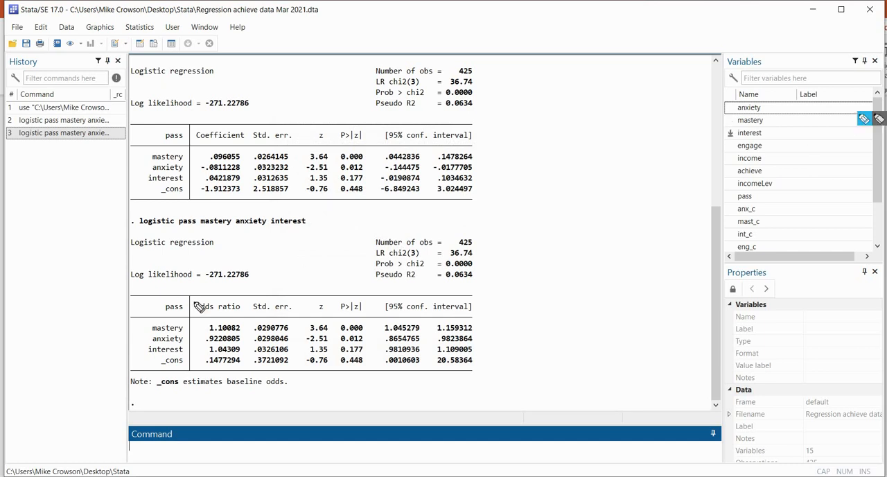
Compare the odds ratio table's columns with the z, p-value and coefficient columns of the preceding logistic output
drag(198, 314, 241, 315)
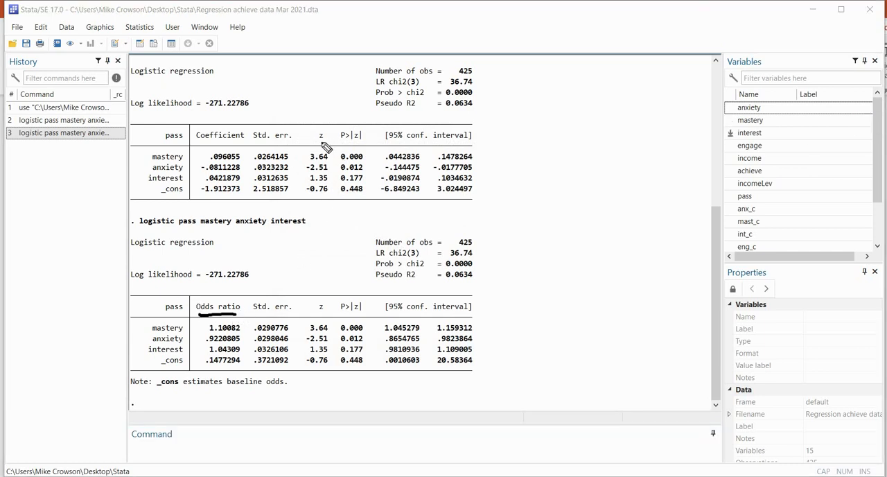
drag(309, 315, 347, 315)
drag(311, 142, 326, 144)
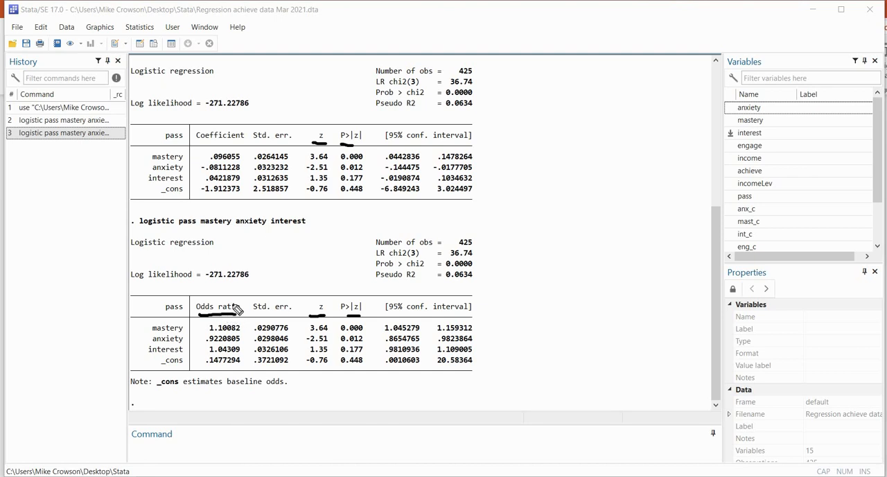
click(206, 141)
drag(244, 154, 244, 194)
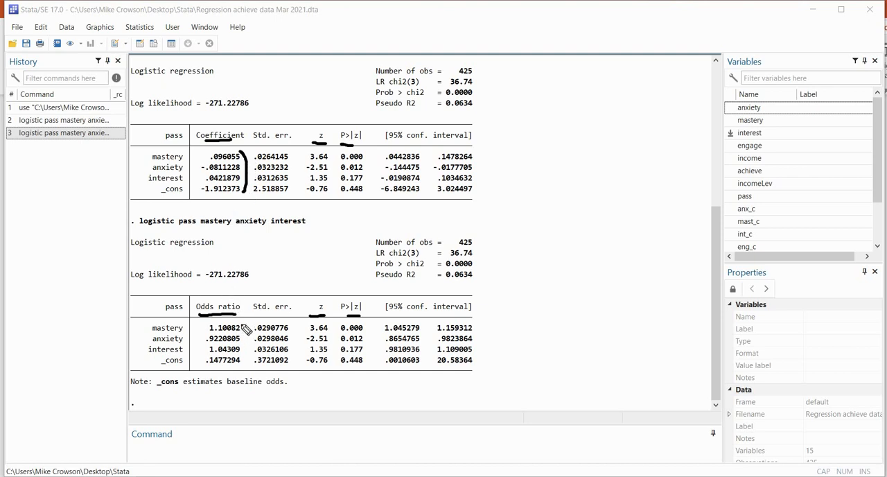
mouse_move(246, 330)
mouse_down()
mouse_move(253, 347)
mouse_move(247, 374)
mouse_up()
drag(210, 147, 231, 146)
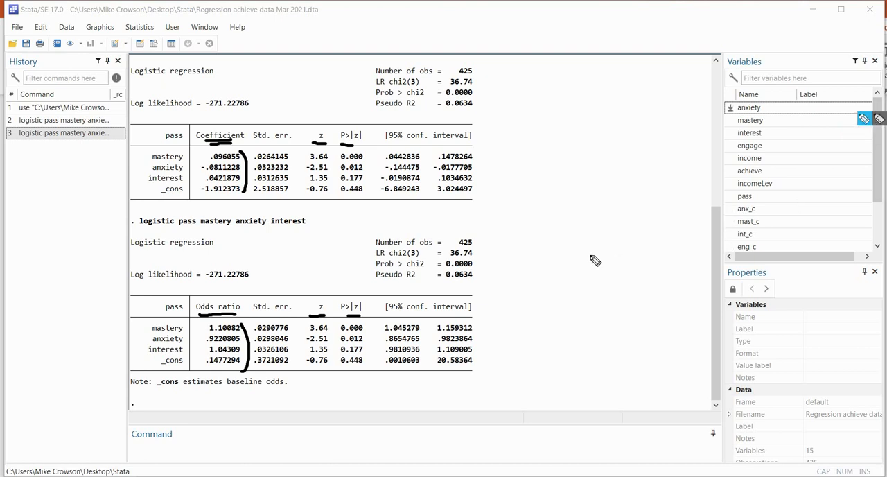
drag(212, 316, 240, 314)
Write the formula odds(y=1) = Pr(y=1) / (1 - Pr(y=1)) as an annotation beside the odds ratio output
mouse_move(494, 294)
mouse_down()
mouse_move(518, 282)
mouse_move(524, 289)
mouse_move(544, 272)
mouse_move(538, 285)
mouse_move(553, 271)
mouse_move(564, 282)
mouse_move(579, 276)
mouse_up()
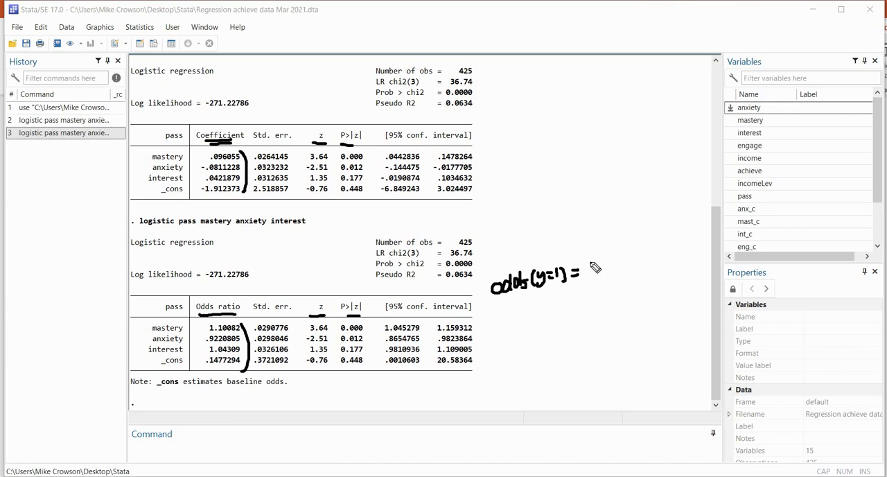
mouse_move(591, 247)
mouse_down()
mouse_move(588, 262)
mouse_move(604, 251)
mouse_move(613, 262)
mouse_move(635, 247)
mouse_up()
drag(595, 267, 639, 251)
mouse_move(600, 273)
mouse_down()
mouse_move(600, 284)
mouse_move(636, 267)
mouse_move(647, 275)
mouse_move(661, 248)
mouse_move(665, 265)
mouse_up()
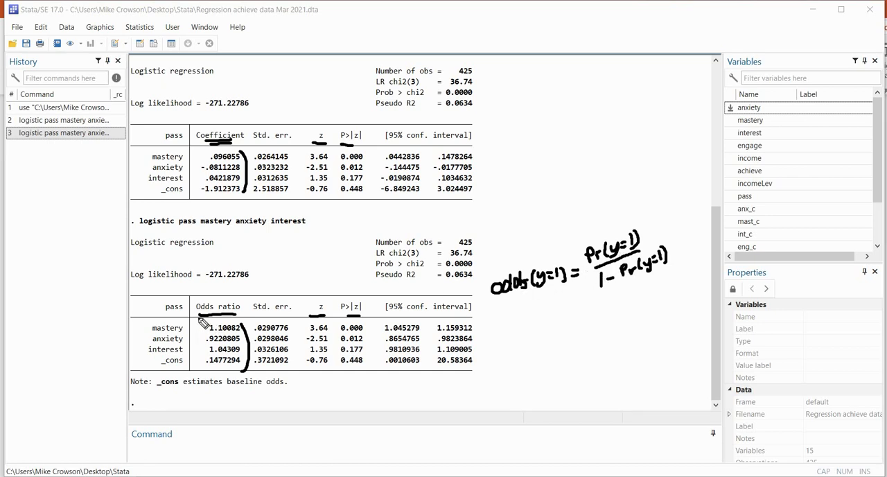
Examine the odds ratio of mastery in the second logistic regression table
mouse_move(205, 317)
mouse_down()
mouse_move(239, 315)
mouse_move(206, 319)
mouse_up()
drag(208, 333, 224, 333)
drag(188, 323, 197, 321)
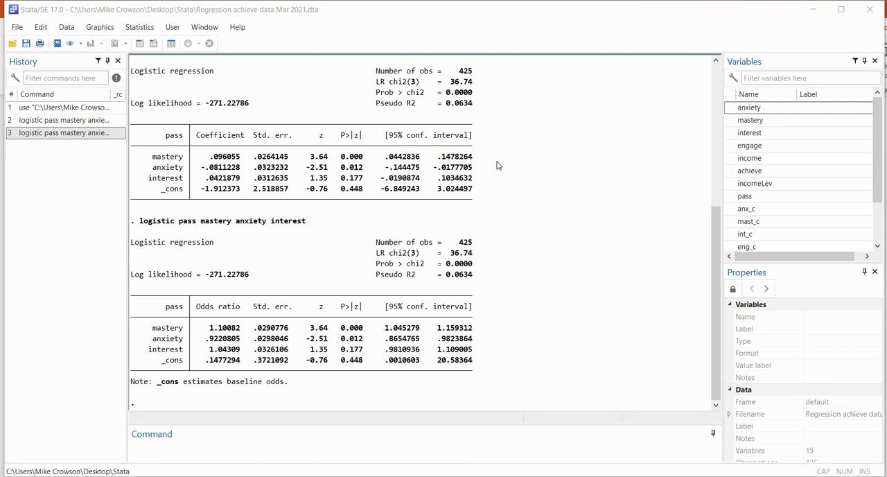
Run the Hosmer–Lemeshow goodness-of-fit postestimation test with 10 quantiles on the estimation sample
click(147, 29)
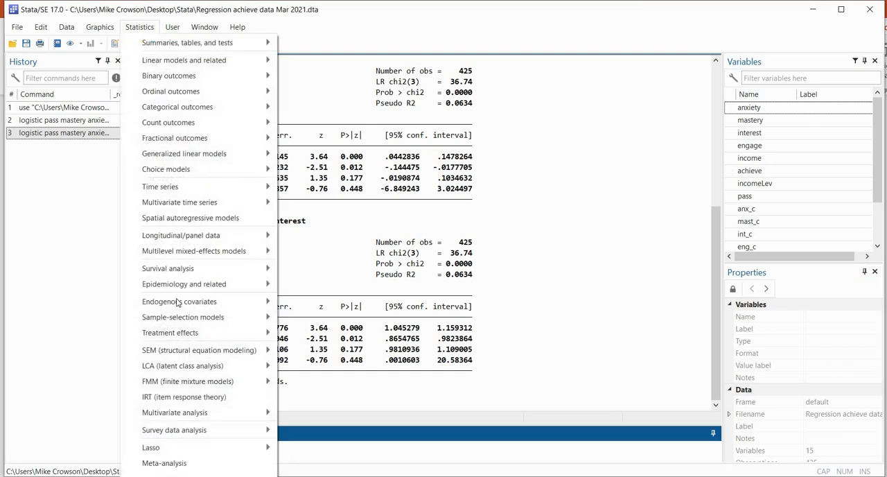
mouse_move(198, 476)
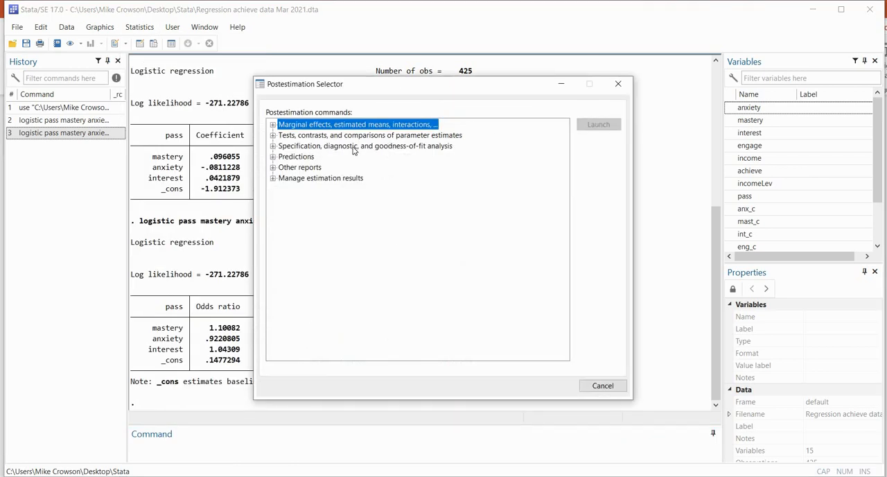
click(354, 148)
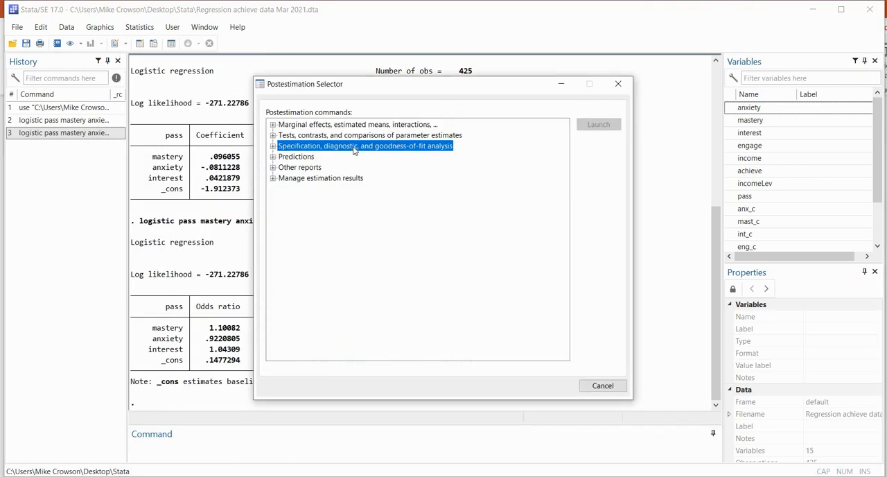
double_click(355, 148)
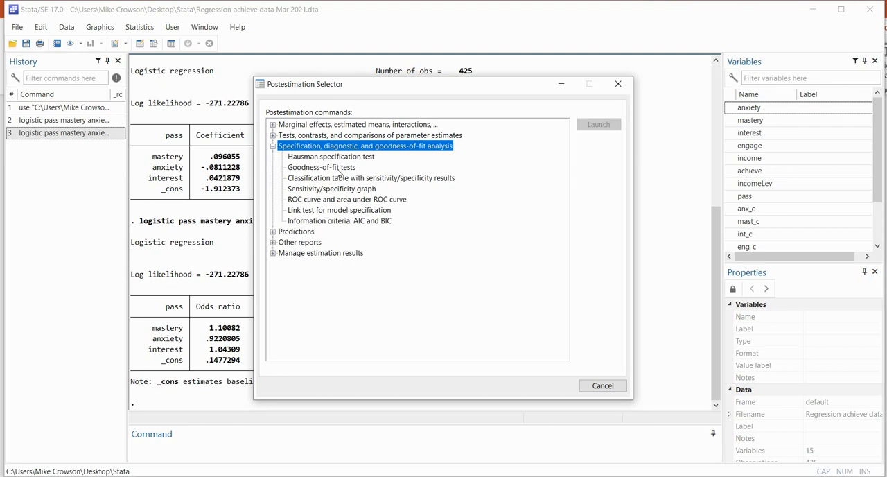
double_click(339, 168)
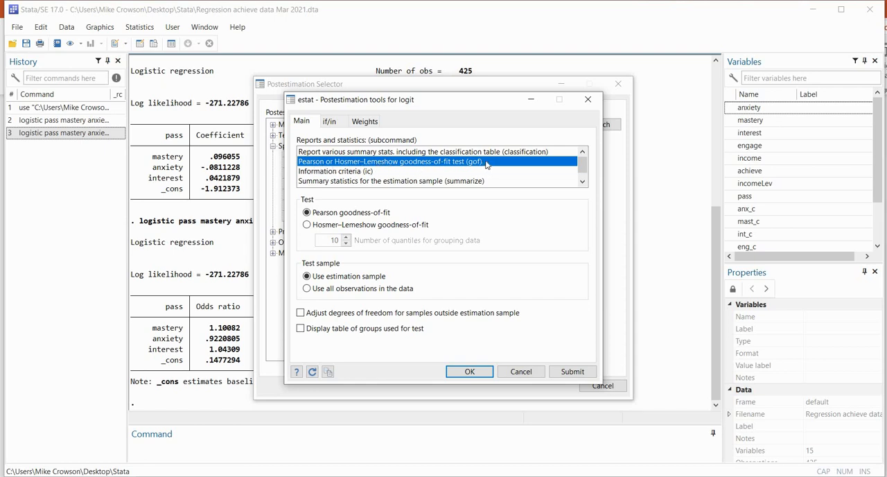
click(335, 227)
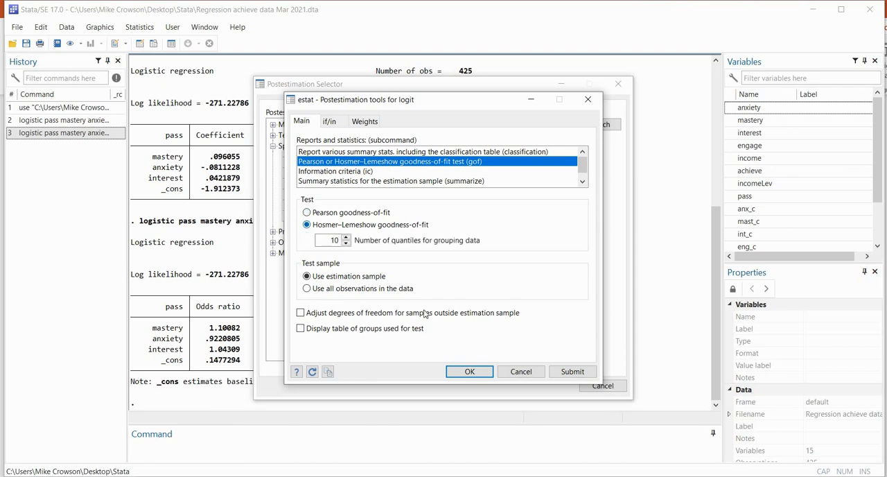
click(469, 371)
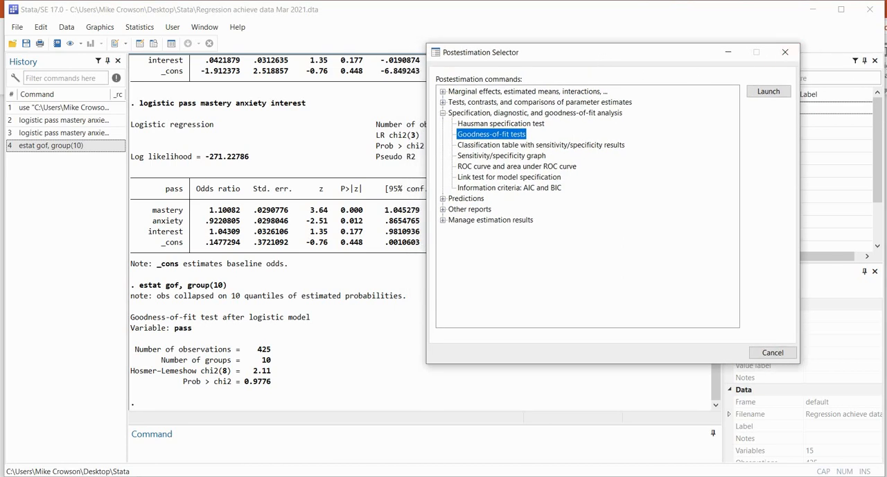
Examine the Hosmer–Lemeshow chi-square statistic and its p-value in the goodness-of-fit output
click(295, 375)
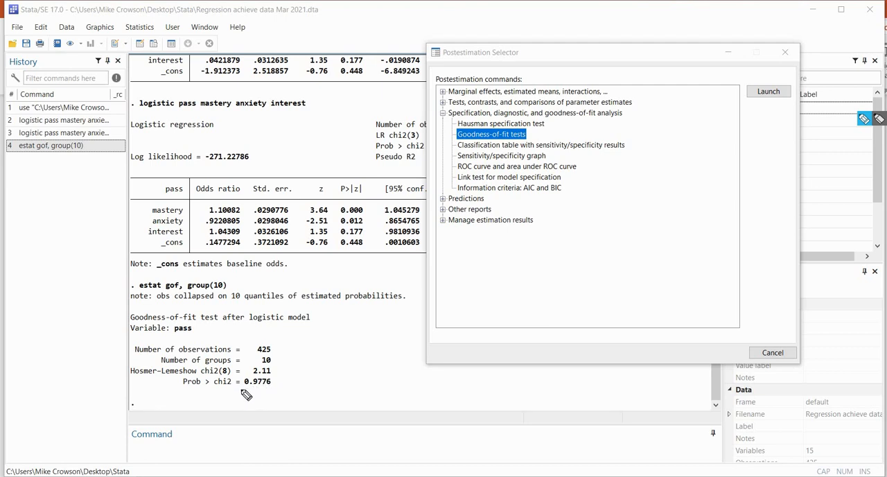
mouse_move(273, 367)
mouse_down()
mouse_move(283, 376)
mouse_move(275, 385)
mouse_up()
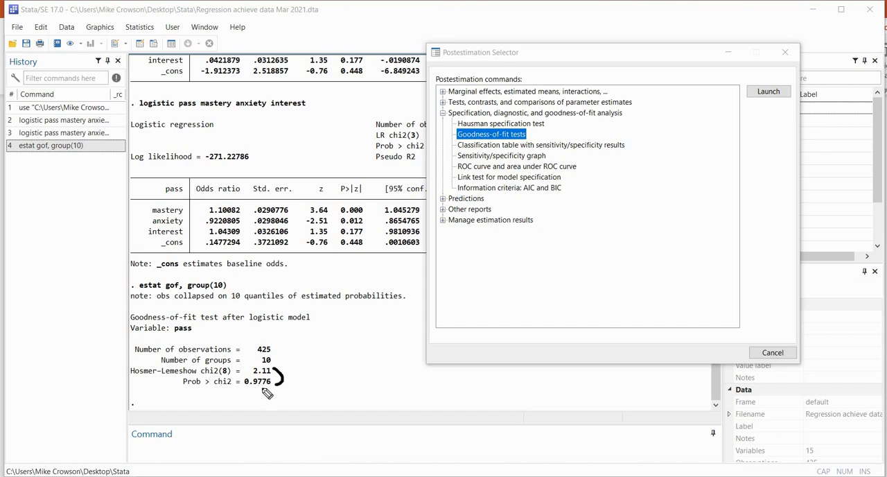
drag(246, 390, 272, 391)
Uncover the regression header and review its likelihood-ratio chi-square test, p-value and pseudo R2
drag(694, 59, 802, 113)
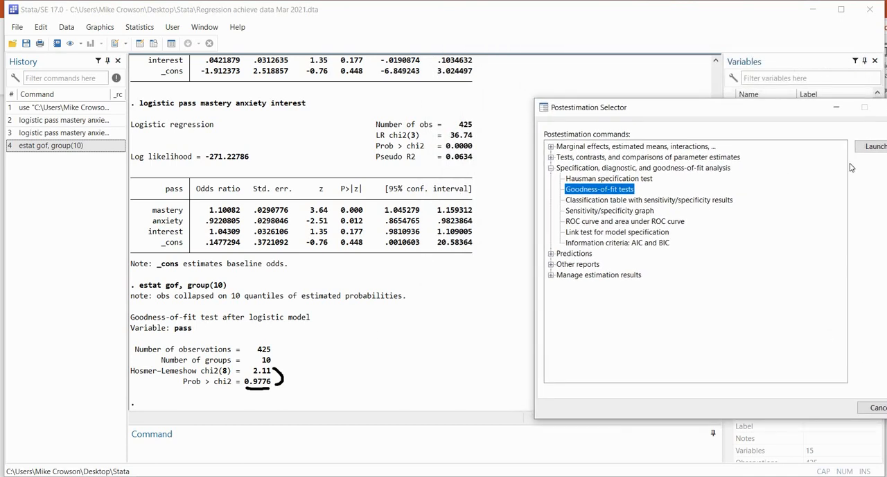
click(477, 129)
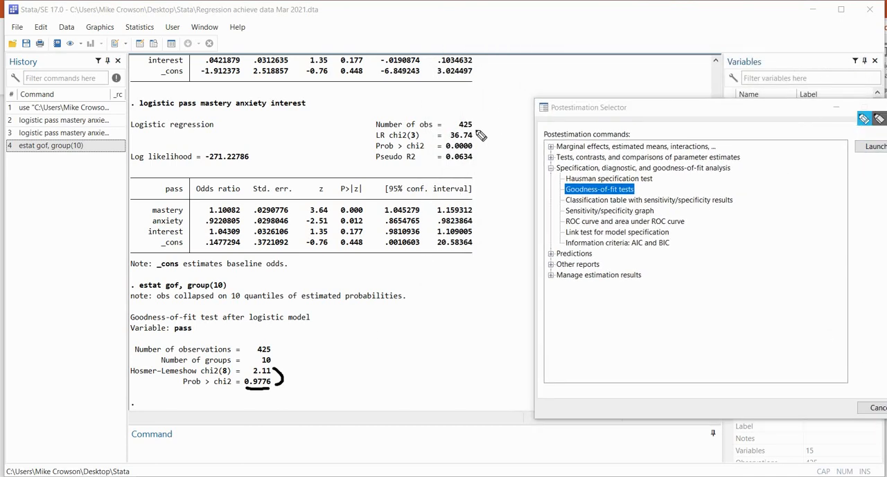
drag(477, 128, 479, 149)
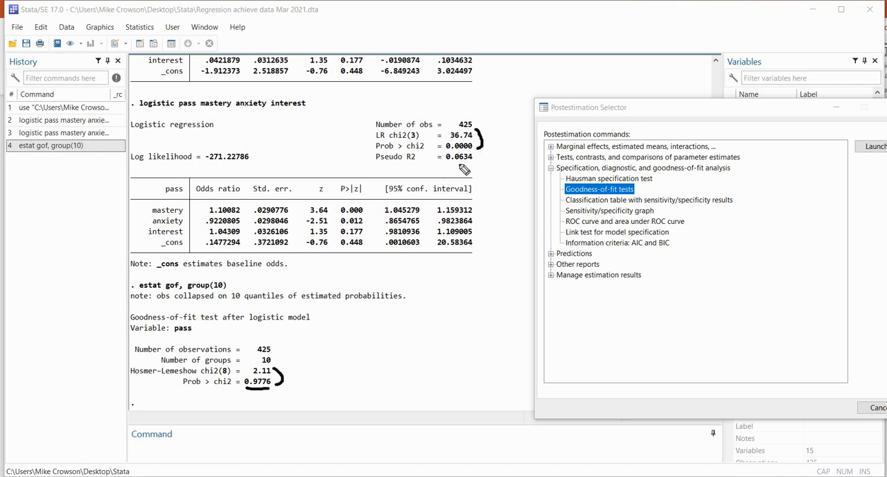
drag(446, 165, 472, 164)
Produce the postestimation classification table with sensitivity and specificity results
drag(756, 111, 691, 103)
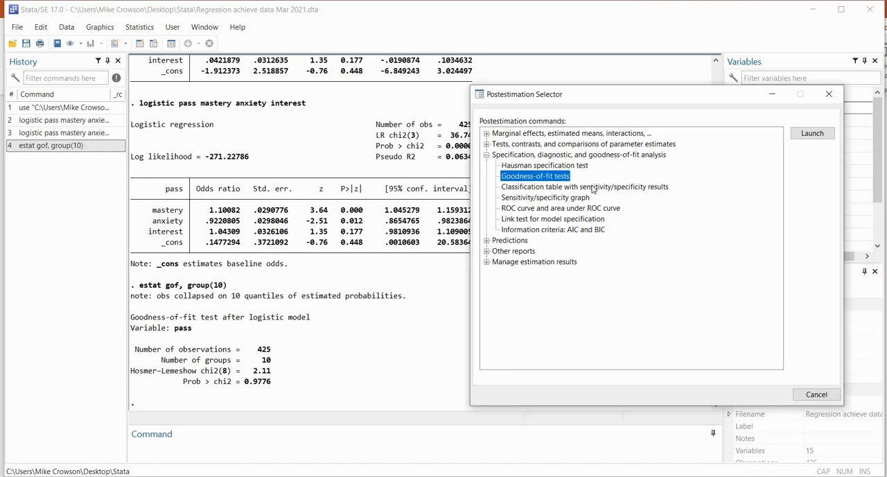
click(535, 189)
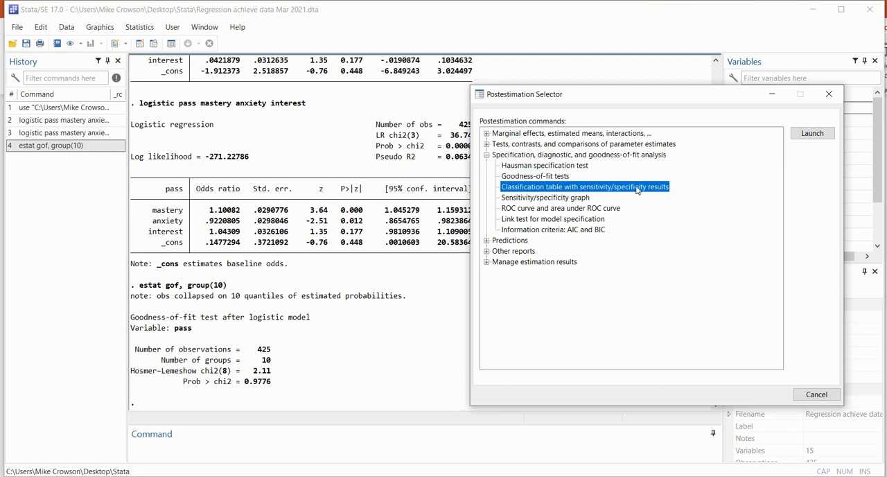
double_click(637, 188)
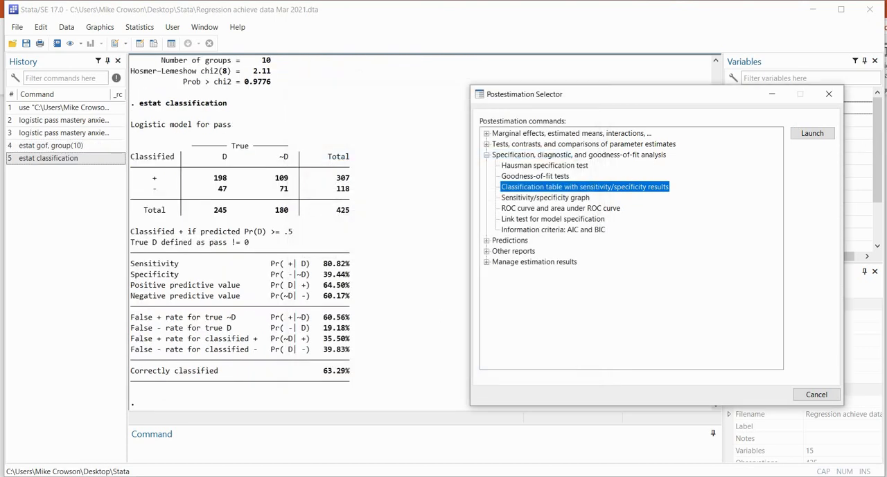
Examine the classification table's true D and ~D columns, its classified + and - rows, and their totals
click(880, 119)
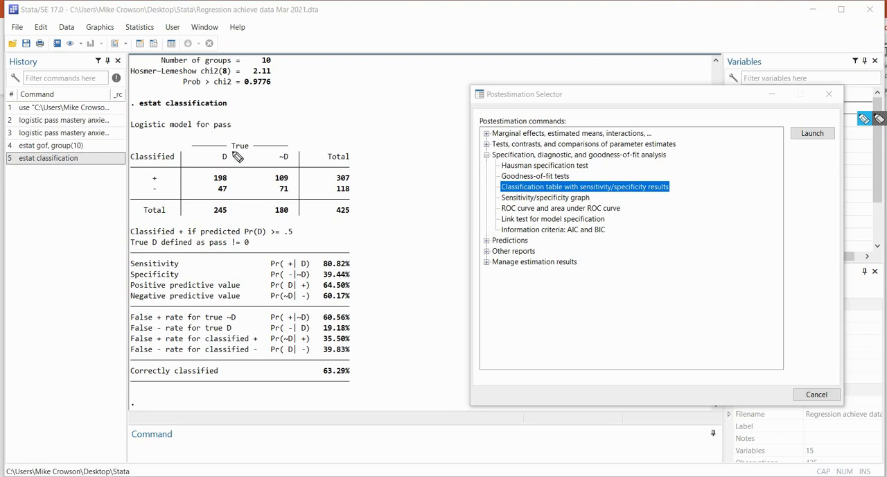
drag(232, 151, 246, 151)
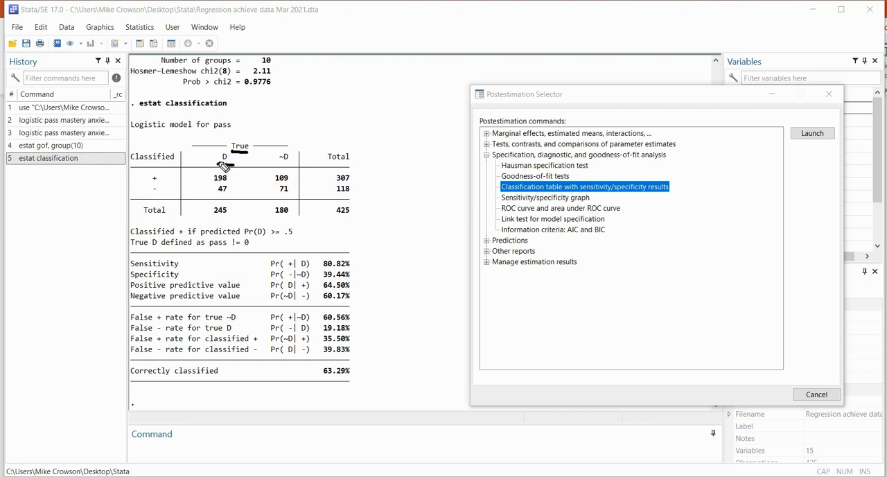
drag(218, 164, 233, 165)
drag(277, 164, 292, 167)
drag(209, 218, 232, 219)
drag(275, 218, 291, 219)
drag(144, 162, 163, 164)
drag(144, 194, 159, 194)
drag(145, 183, 160, 183)
mouse_move(332, 163)
mouse_down()
mouse_move(353, 163)
mouse_move(360, 182)
mouse_up()
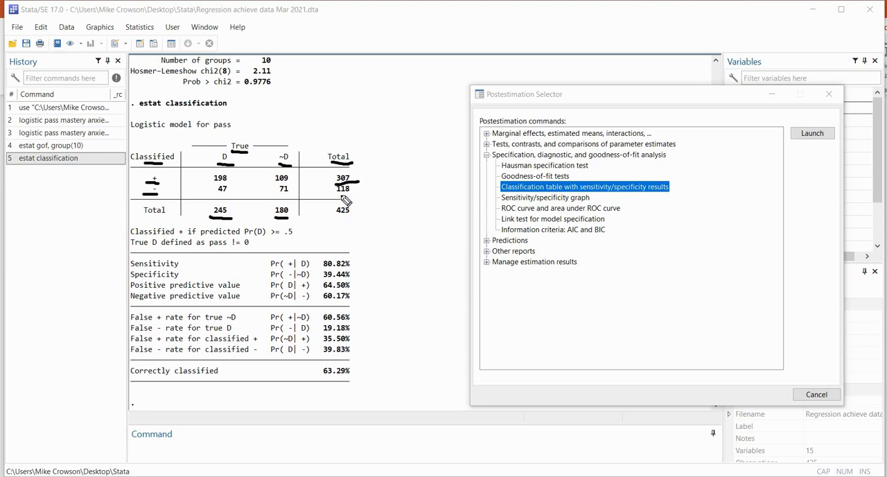
drag(336, 195, 353, 194)
Compare the correctly classified cells with the misclassified cells on the classification table's diagonals
click(214, 184)
drag(213, 184, 227, 183)
drag(280, 195, 291, 194)
drag(232, 179, 268, 193)
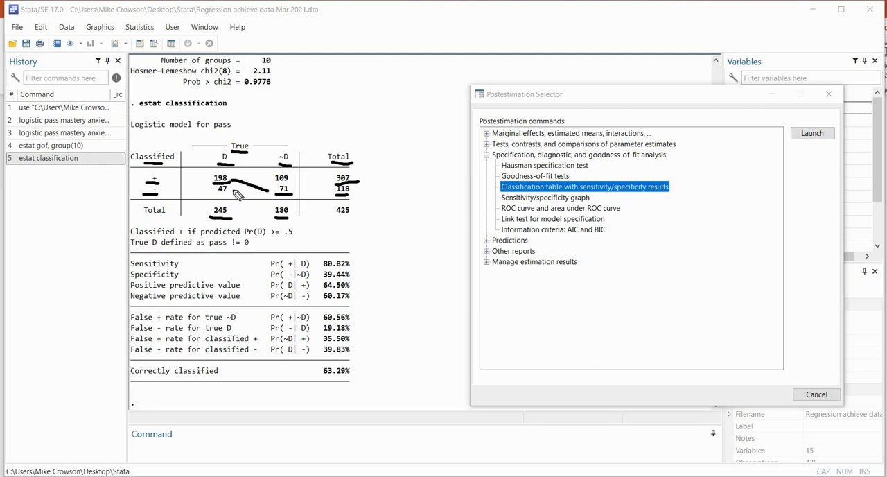
drag(212, 194, 228, 195)
drag(277, 184, 295, 183)
key(Escape)
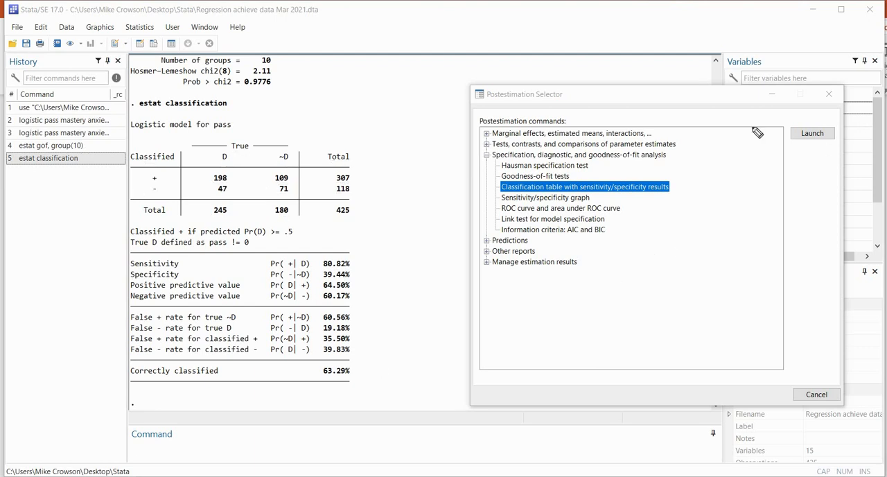
Examine the sensitivity and specificity percentages against the matching cell counts and column totals in the classification table
key(ctrl+alt+g)
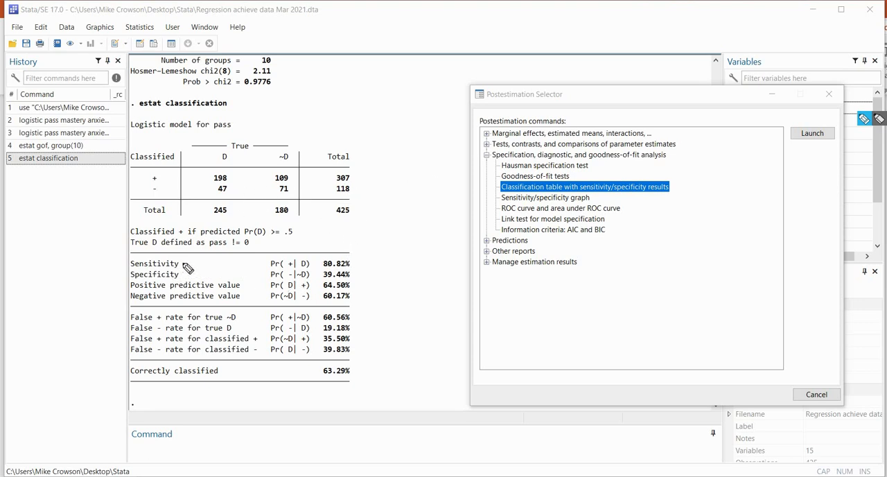
mouse_move(182, 262)
mouse_down()
mouse_move(196, 255)
mouse_move(190, 270)
mouse_up()
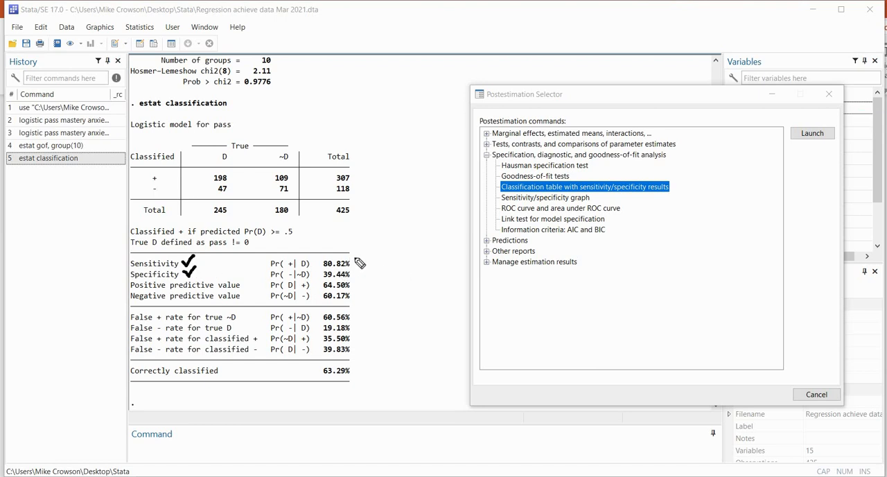
drag(354, 258, 358, 262)
drag(355, 272, 374, 267)
drag(214, 161, 231, 161)
drag(211, 183, 231, 183)
drag(208, 218, 229, 216)
mouse_move(275, 195)
mouse_down()
mouse_move(288, 194)
mouse_move(287, 216)
mouse_up()
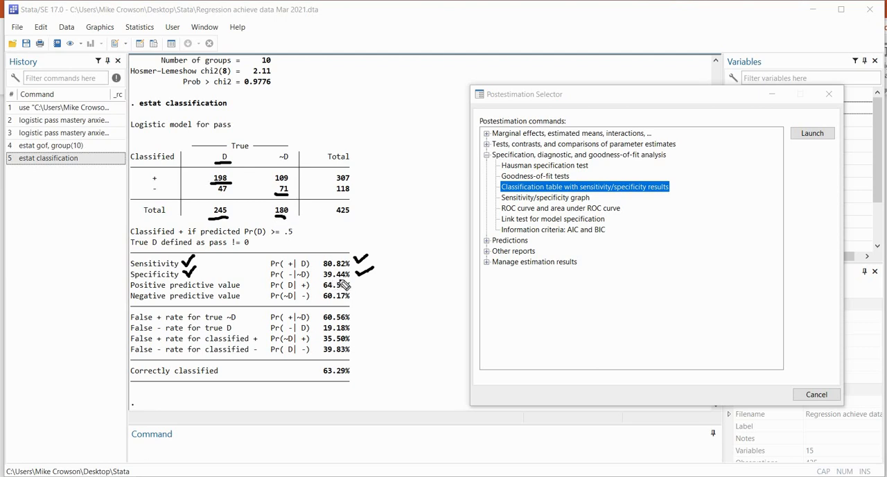
drag(323, 280, 342, 279)
Generate a new variable p holding the predicted probability of a positive outcome through the postestimation predictions
click(831, 94)
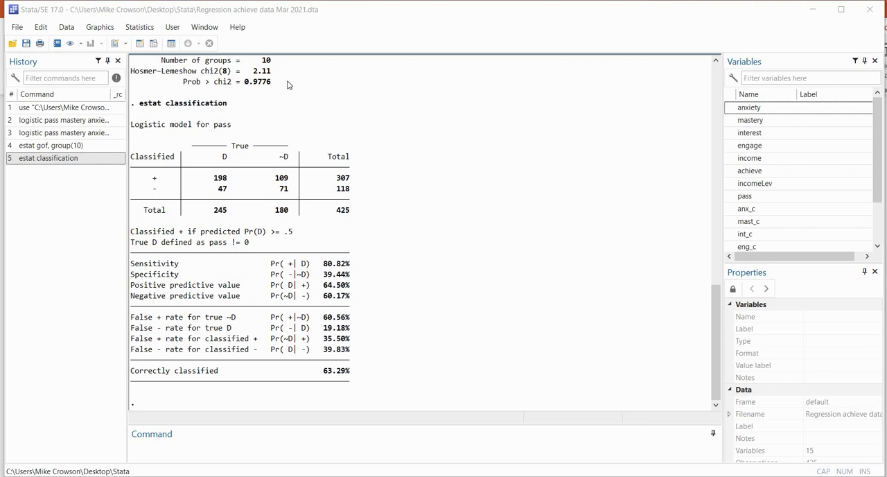
click(138, 28)
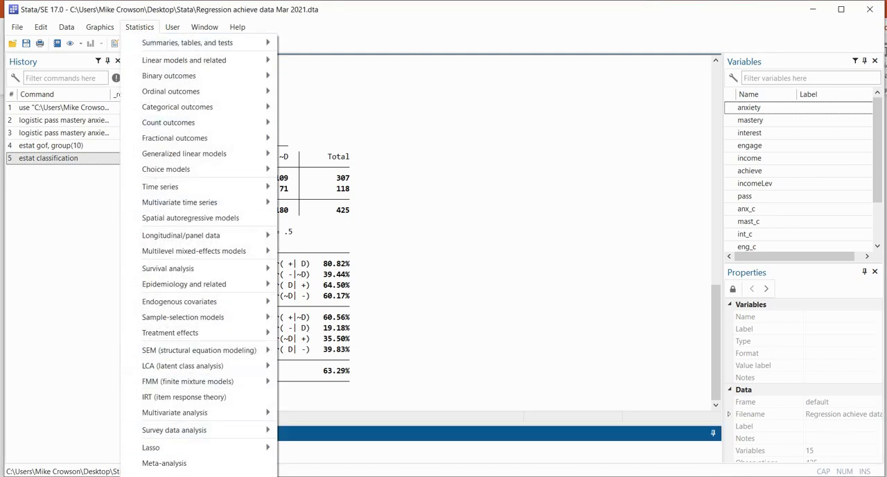
mouse_move(198, 476)
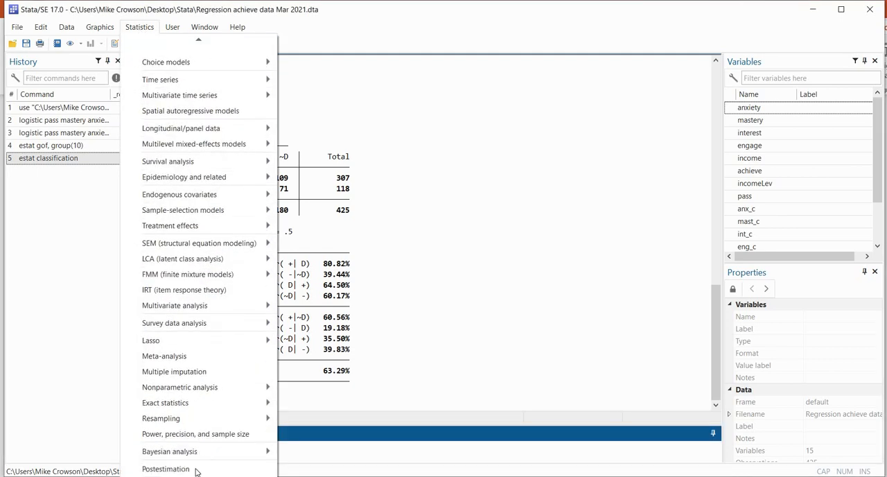
click(195, 470)
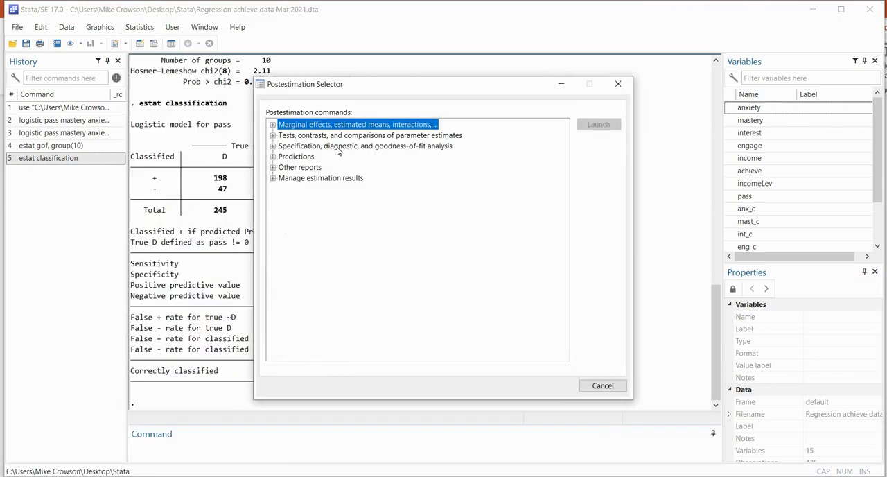
double_click(298, 158)
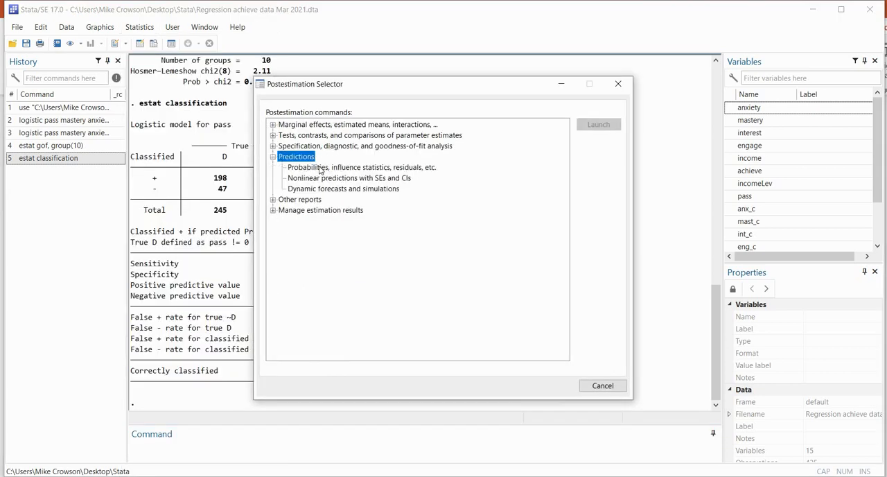
double_click(320, 168)
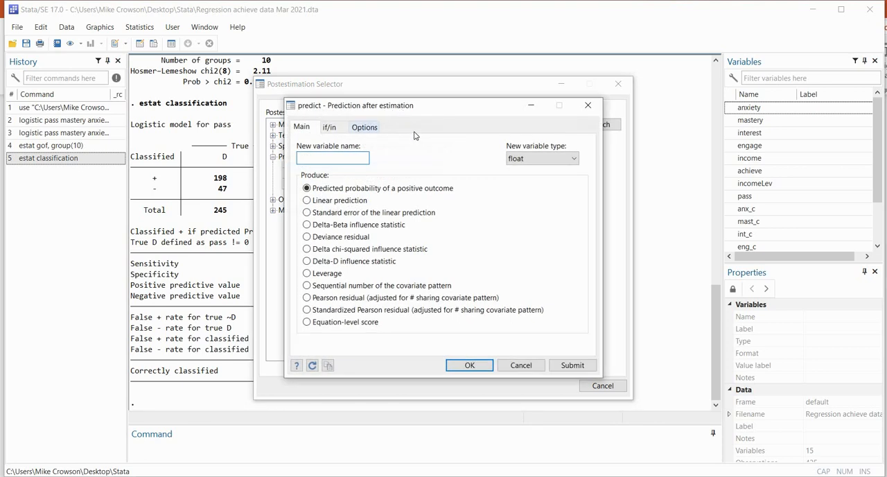
drag(393, 110, 426, 188)
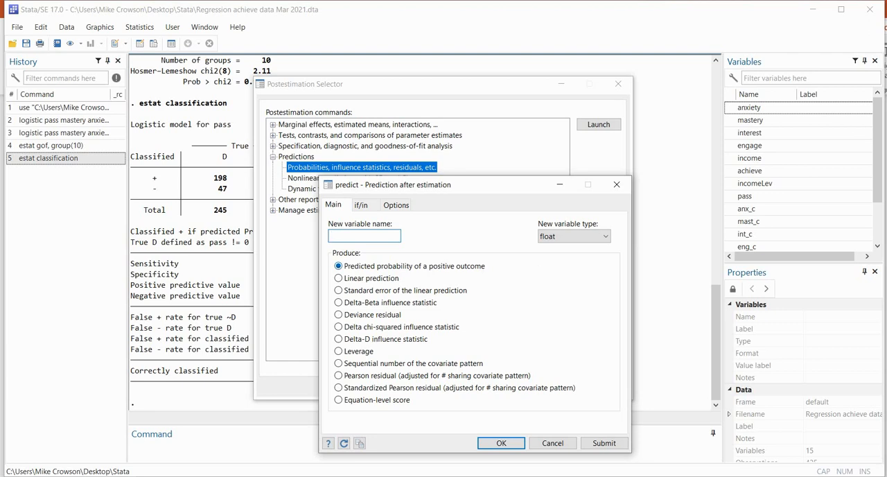
click(878, 119)
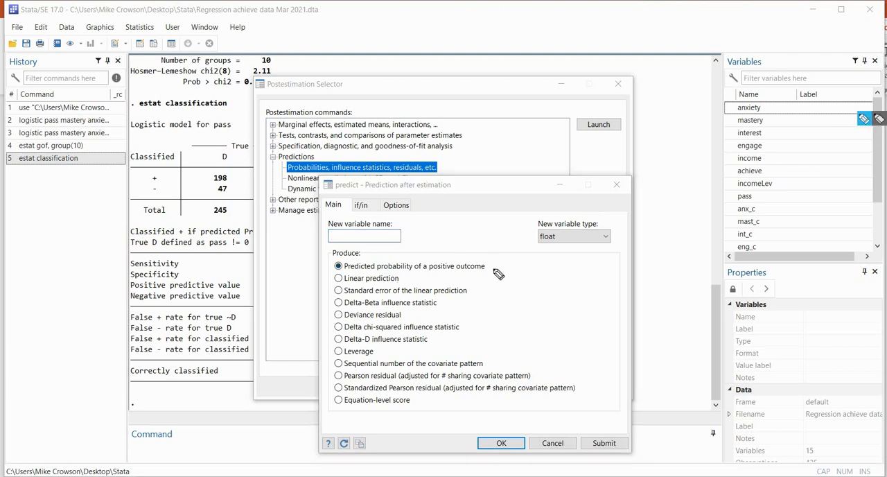
drag(490, 264, 499, 262)
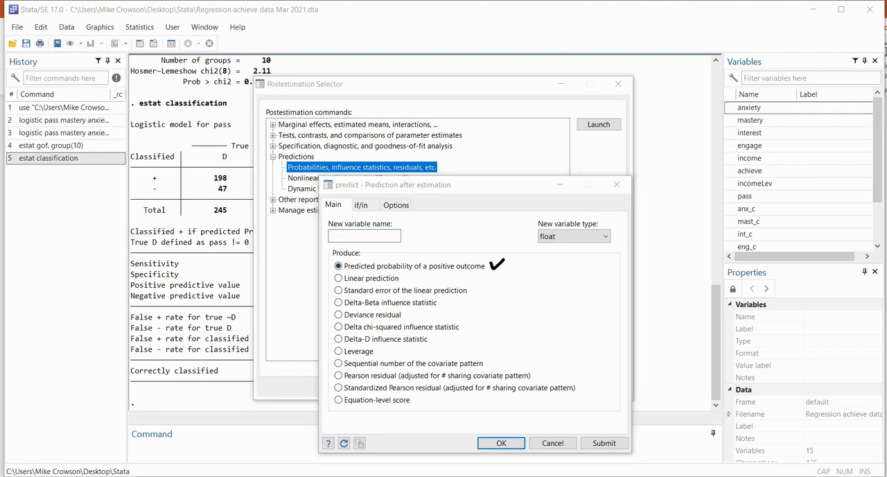
click(350, 235)
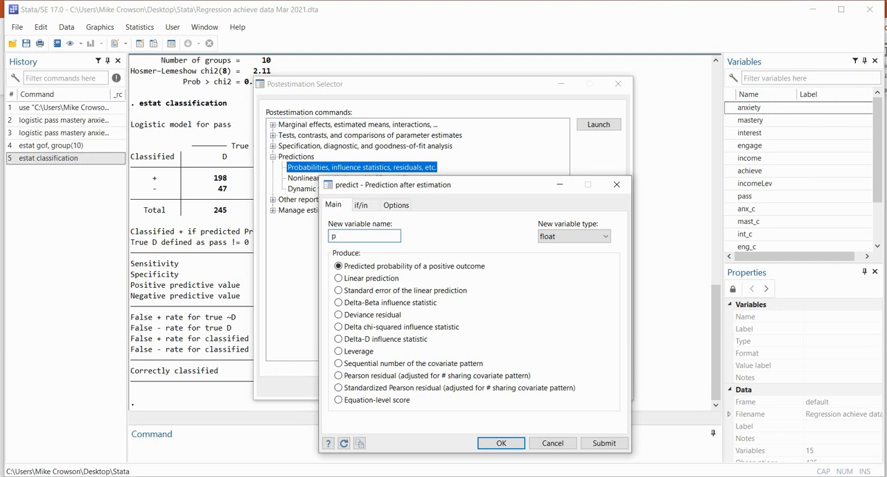
click(516, 440)
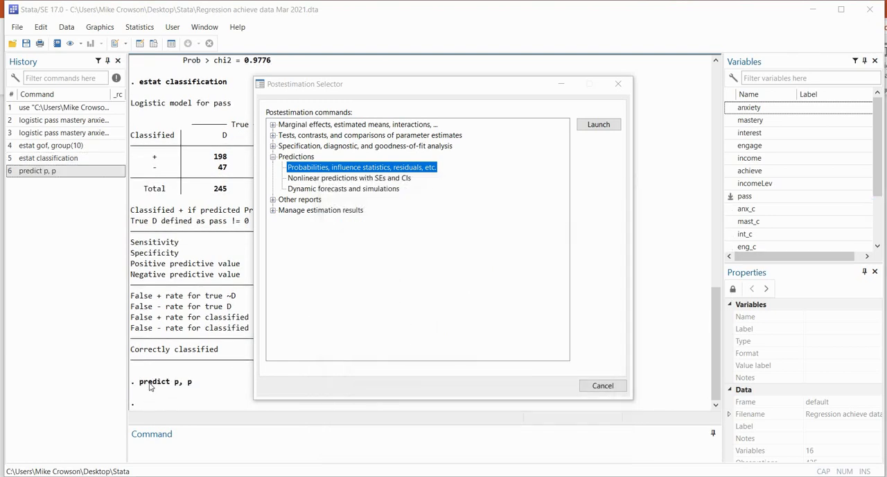
Examine the new p variable in the variable list and its values for each case in the Data Editor
scroll(786, 173, down, 2)
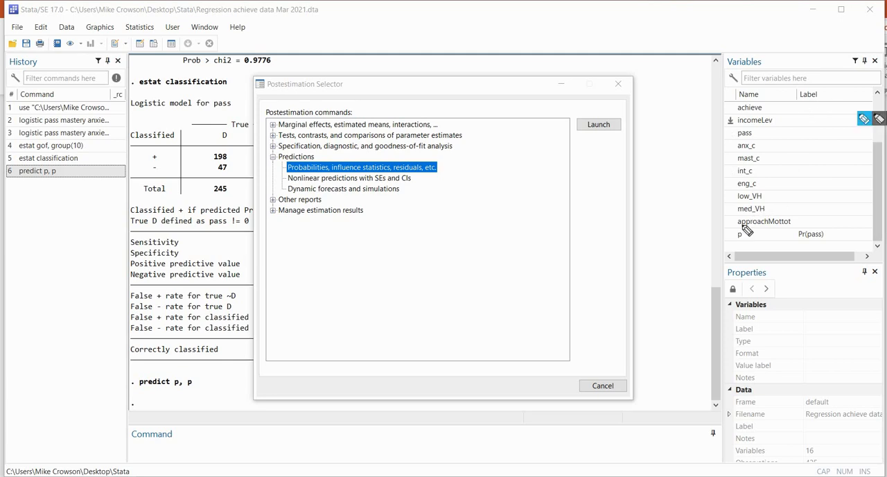
drag(735, 242, 819, 240)
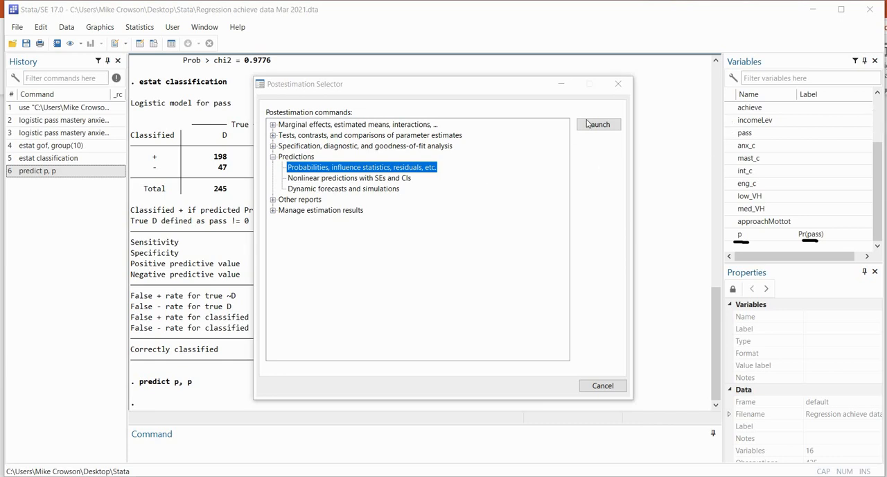
click(620, 86)
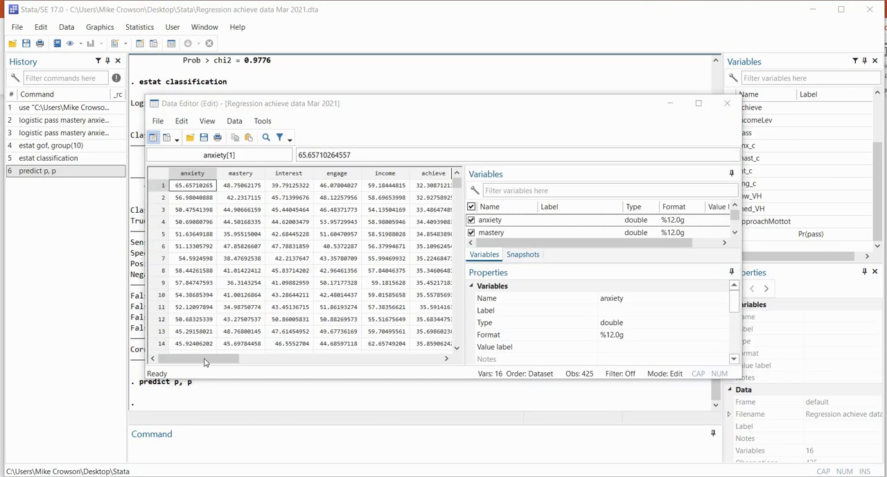
drag(208, 358, 377, 359)
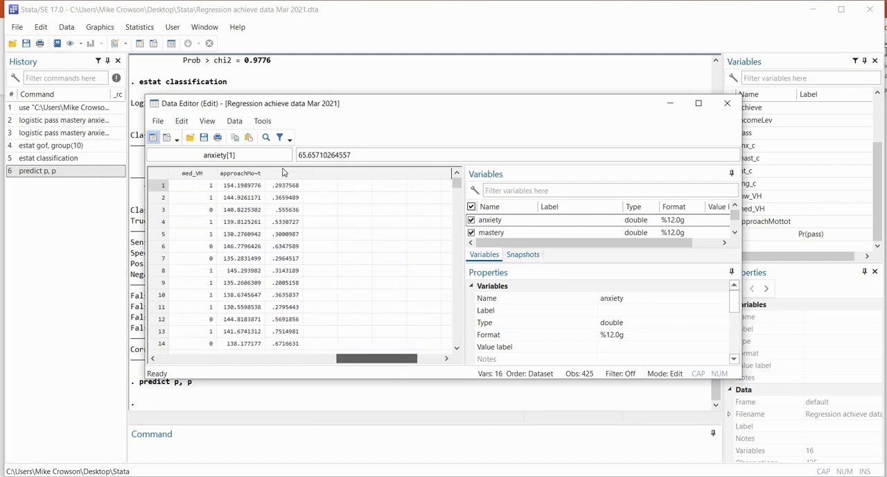
click(283, 174)
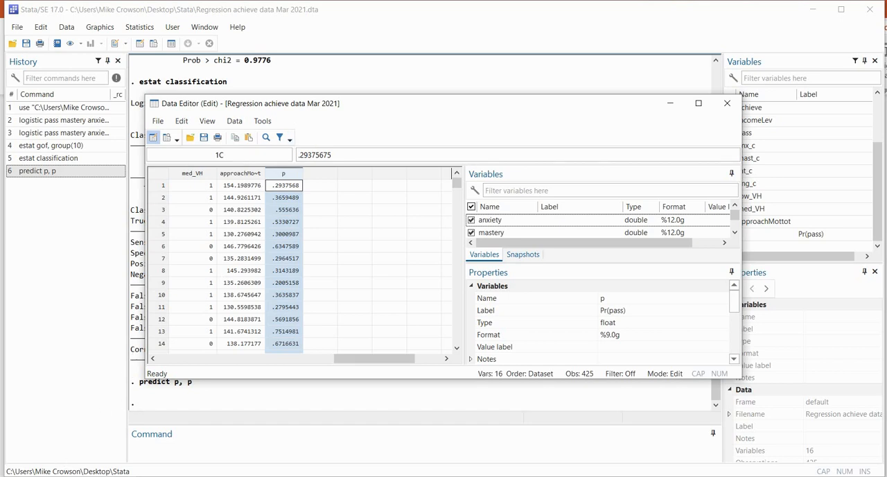
click(336, 384)
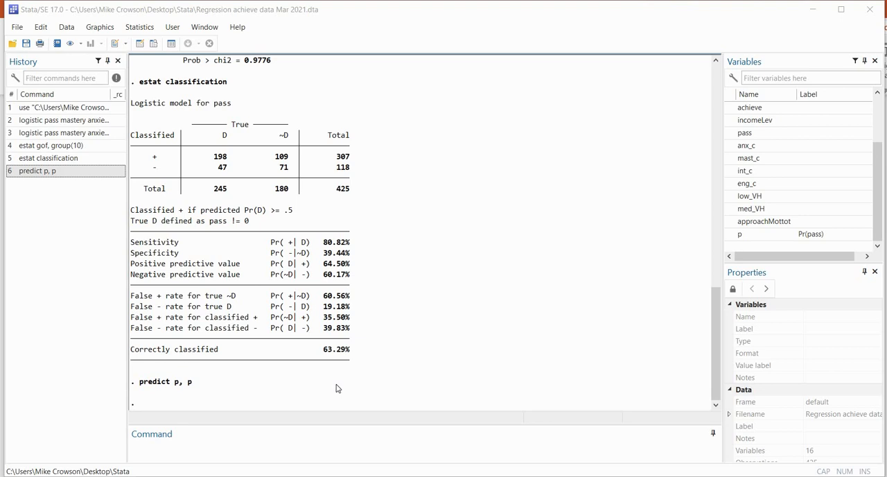
Generate an empty predicted-group variable with the command generate prgp = . and locate it in the variable list
click(203, 441)
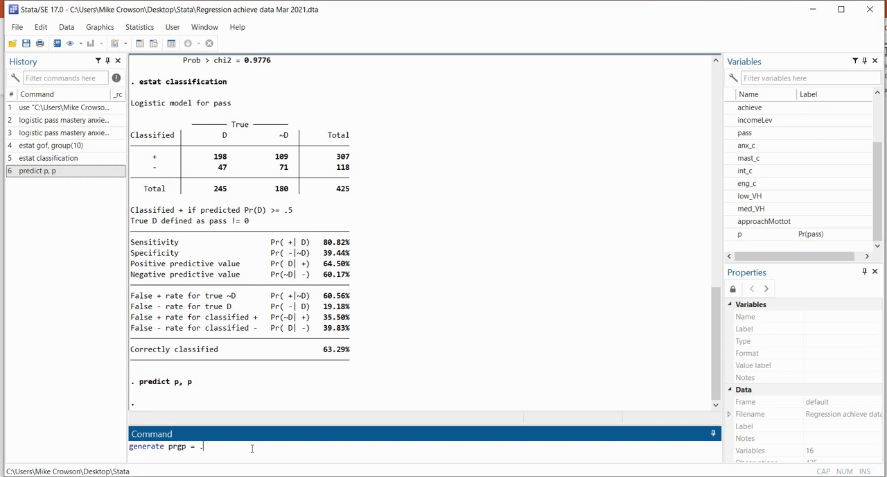
key(Return)
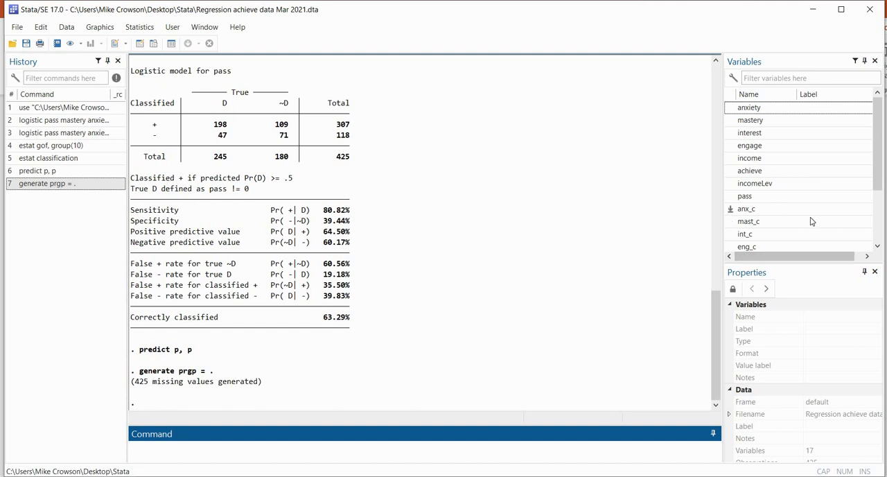
scroll(807, 220, down, 2)
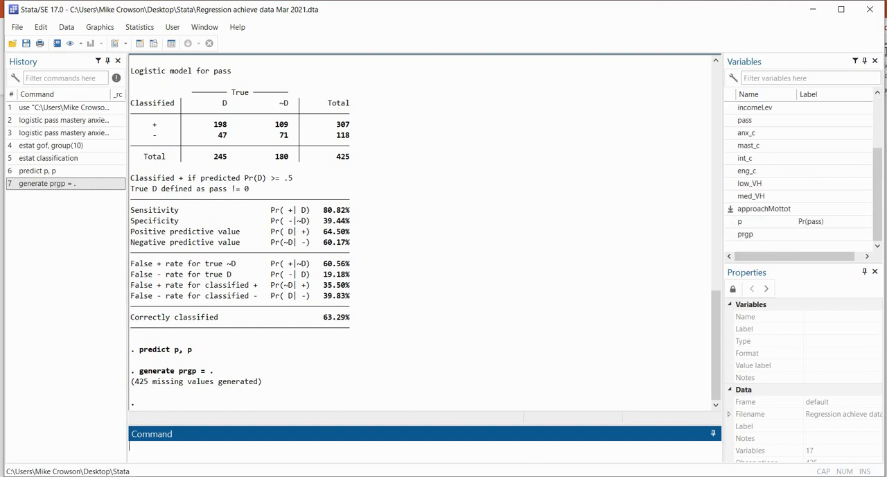
key(ctrl+shift+d)
drag(740, 240, 754, 242)
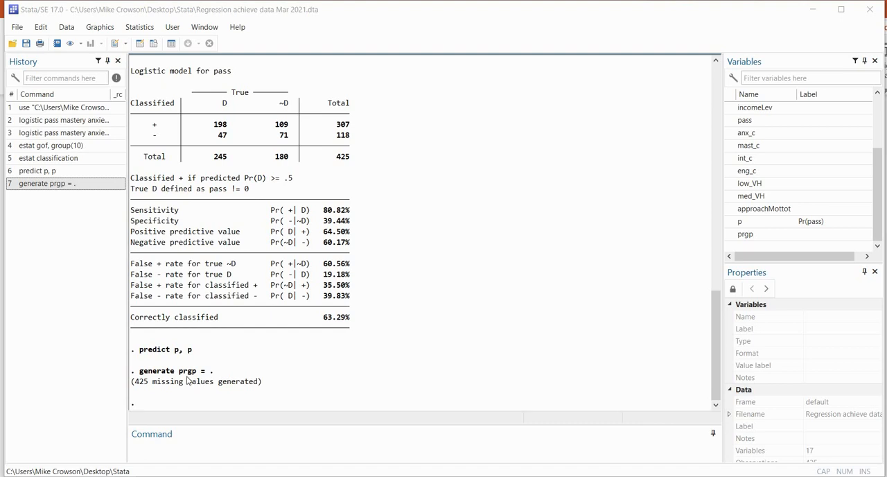
Assign the predicted failing group by running replace prgp=0 if p<.50
click(170, 451)
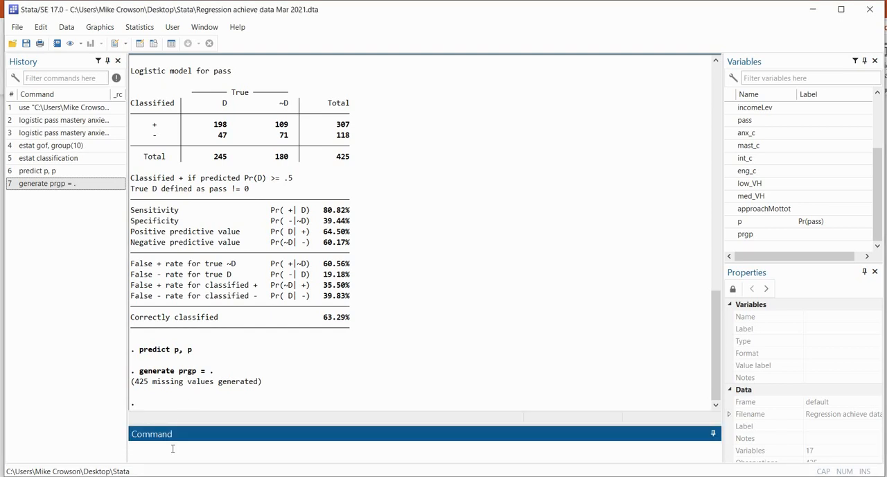
text(replace)
text(prgp=0 if p<.50)
key(Return)
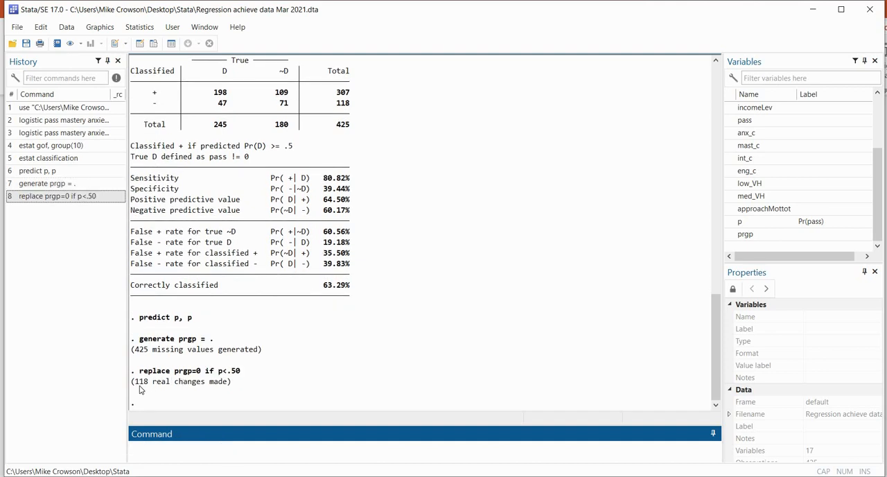
drag(132, 382, 232, 383)
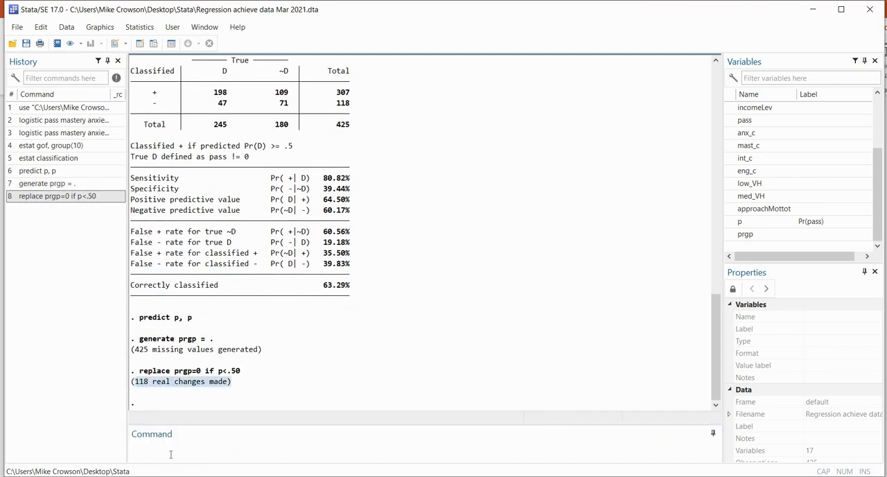
Assign the predicted passing group by running replace prgp=1 if p>=.50
click(167, 451)
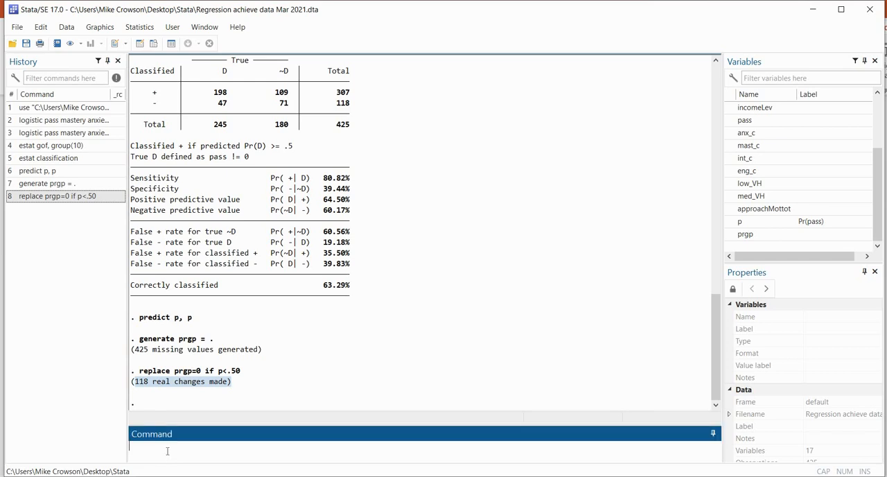
text(replace prgp=1 if p>=.50)
key(Return)
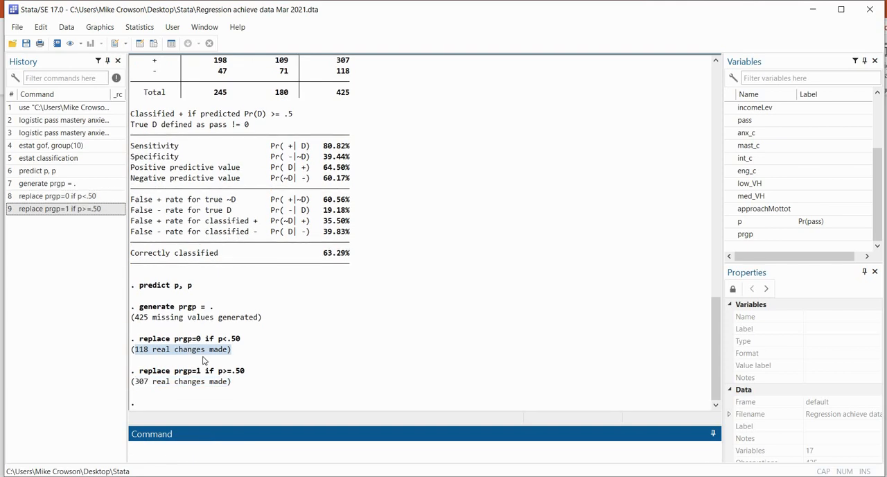
click(349, 342)
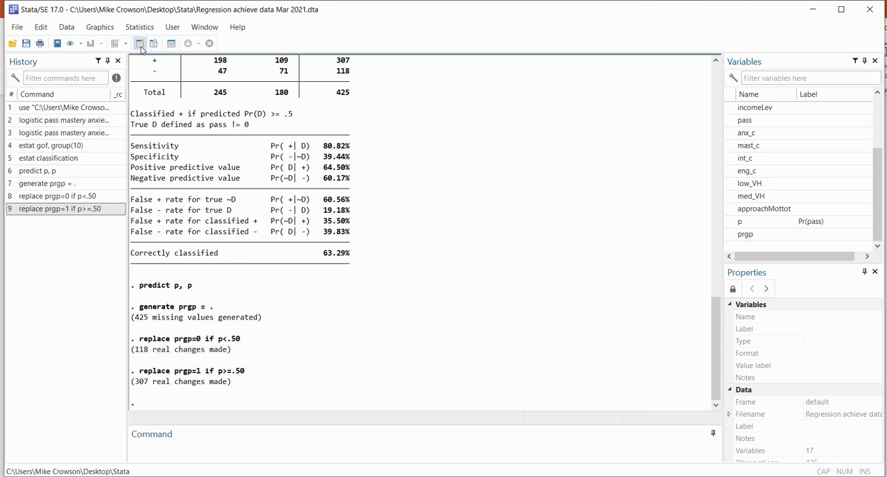
Compare the prgp group assignments with the predicted probabilities in p in the Data Editor
click(141, 46)
drag(223, 361, 393, 357)
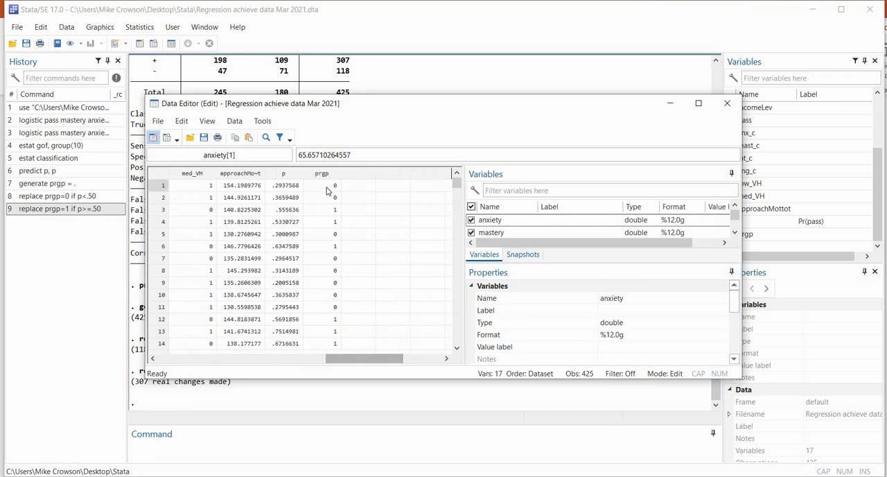
click(324, 174)
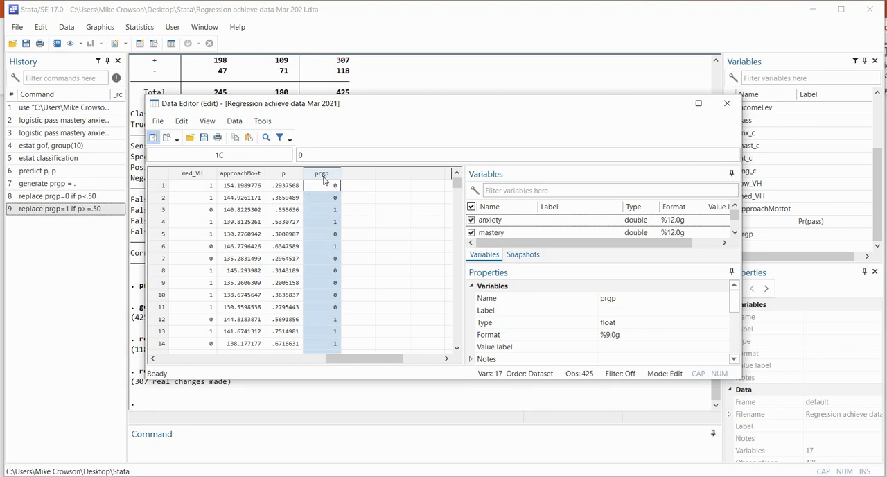
click(289, 175)
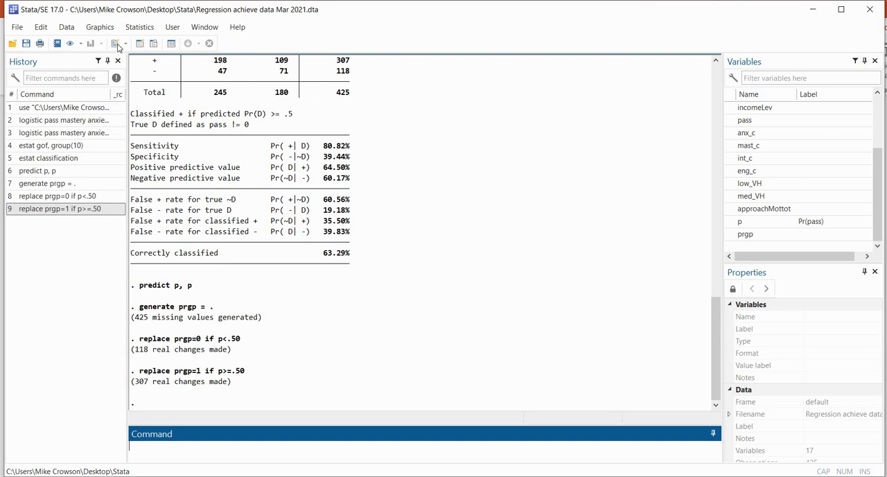
Reopen the logistic regression setup for the binary outcome and choose to report estimated coefficients
click(142, 29)
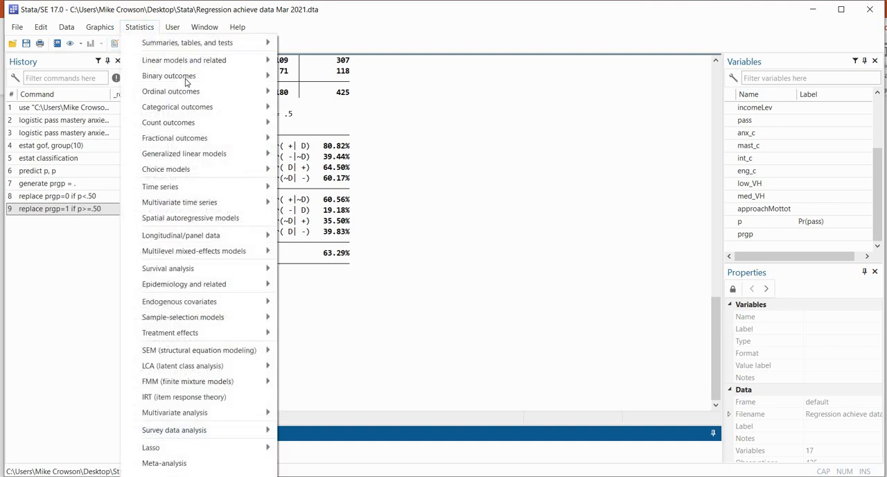
mouse_move(250, 75)
click(307, 76)
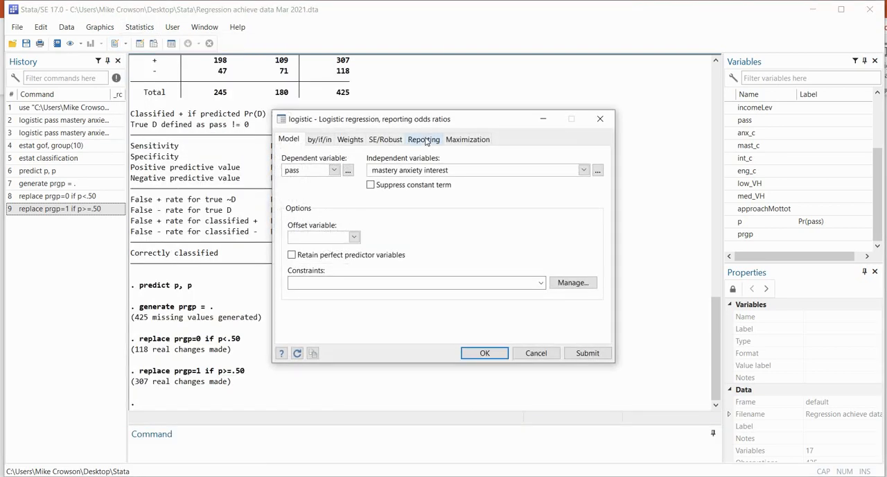
click(296, 189)
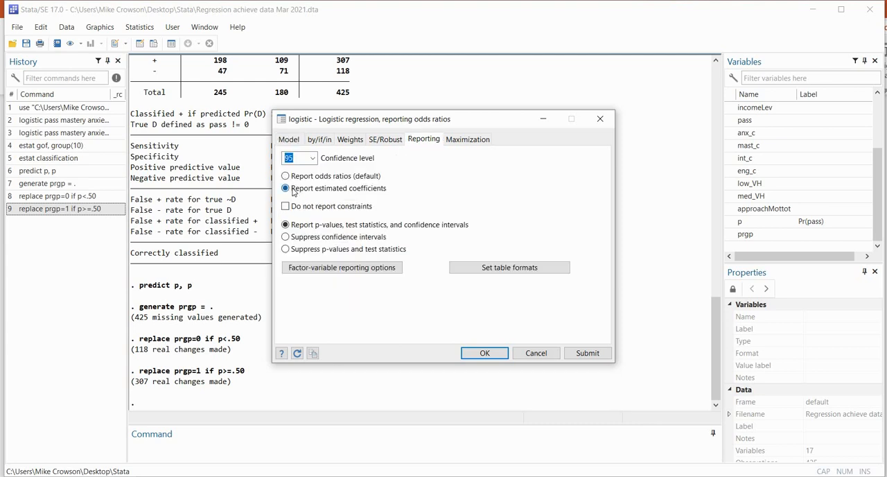
Add incomeLev to the independent variables as a factor variable, giving mastery anxiety interest i.incomeLev
click(291, 140)
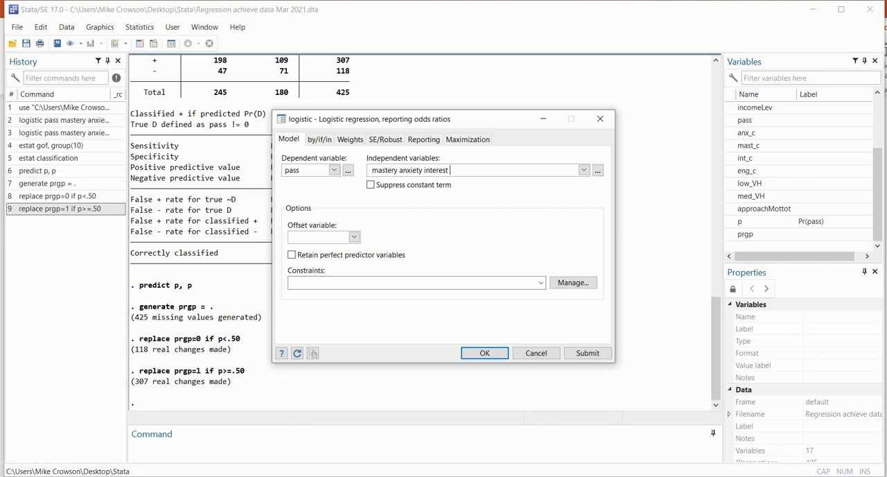
text(ncome)
key(Left)
key(Left)
text(i.)
Run the logistic regression of pass on mastery, anxiety, interest and i.incomeLev, and mark the medium and high income rows in the output
click(484, 353)
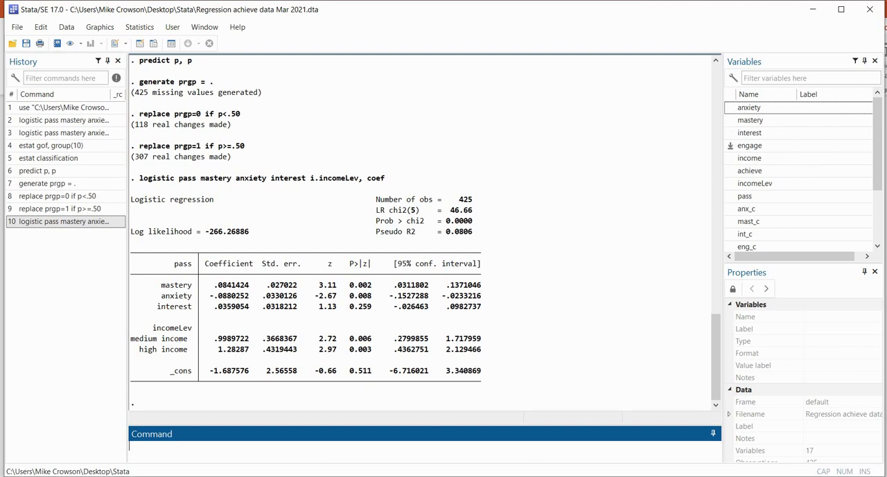
click(852, 132)
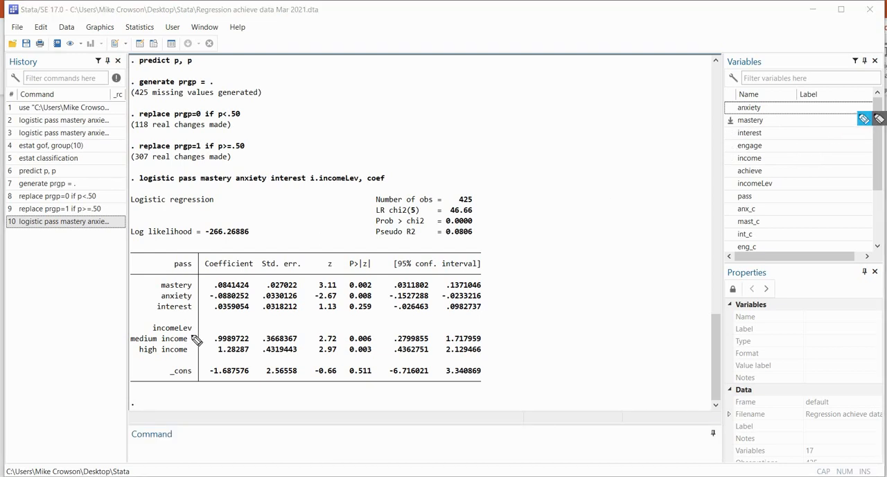
mouse_move(193, 335)
mouse_down()
mouse_move(202, 330)
mouse_move(200, 345)
mouse_up()
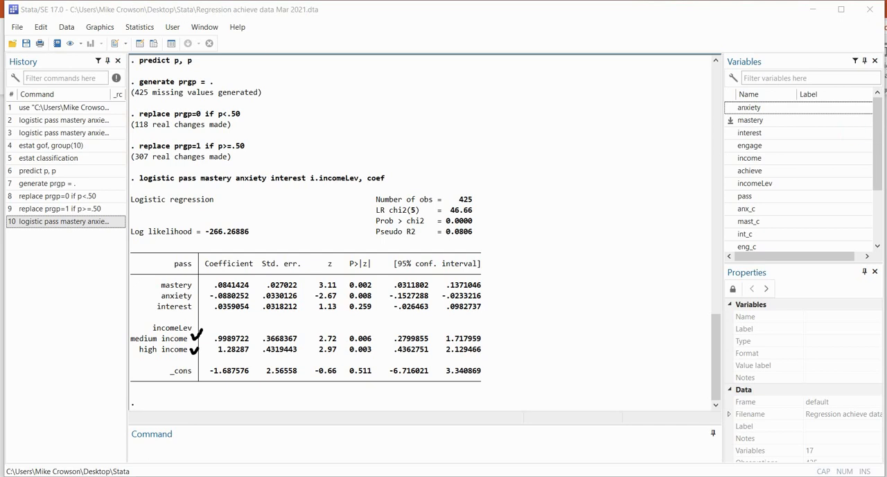
Check the numeric codes behind the low, medium and high income categories of incomeLev in the Data Editor
click(140, 43)
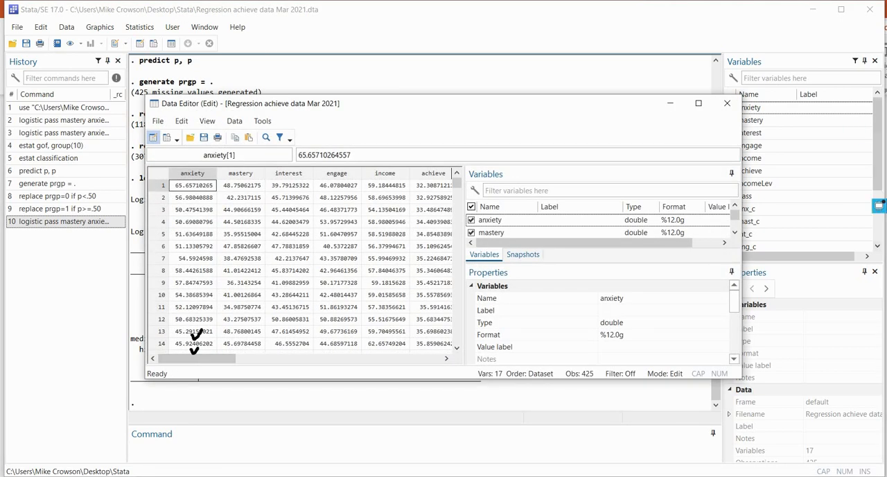
key(Escape)
click(260, 360)
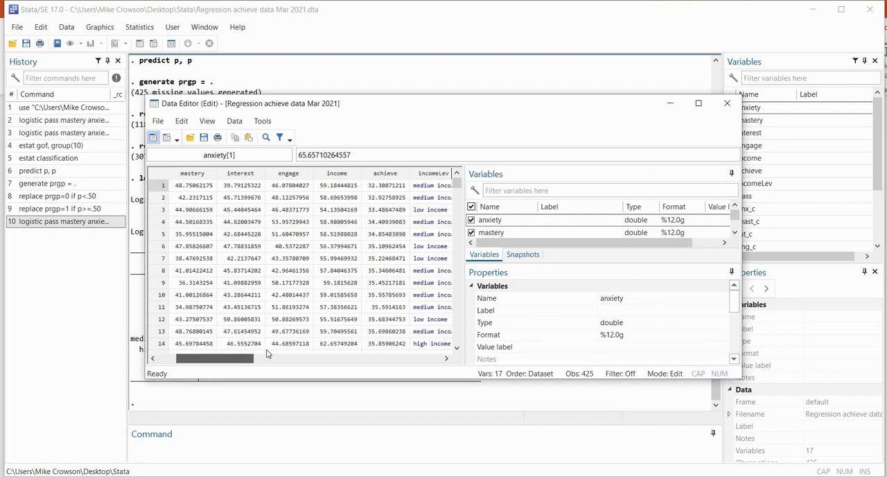
click(260, 359)
click(341, 197)
click(340, 186)
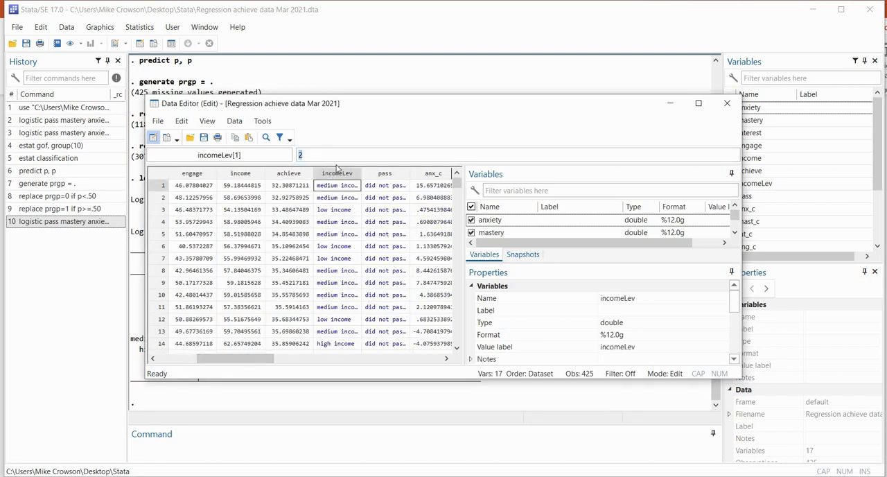
click(338, 210)
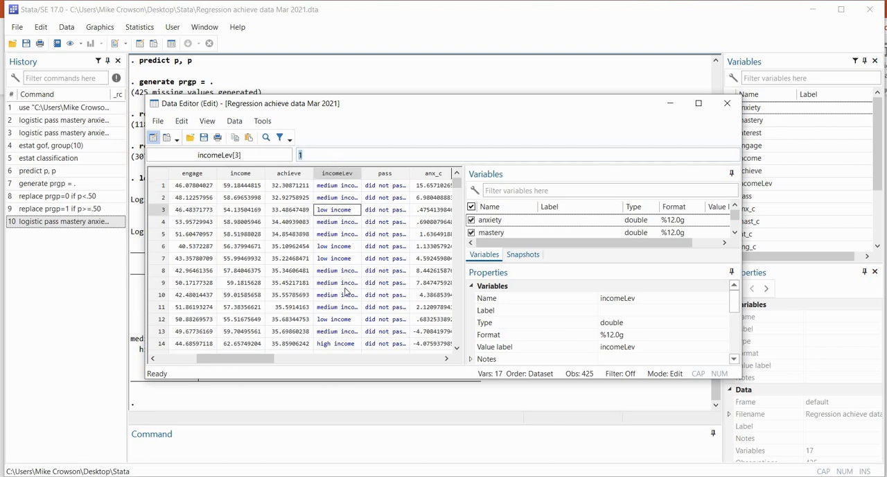
click(337, 344)
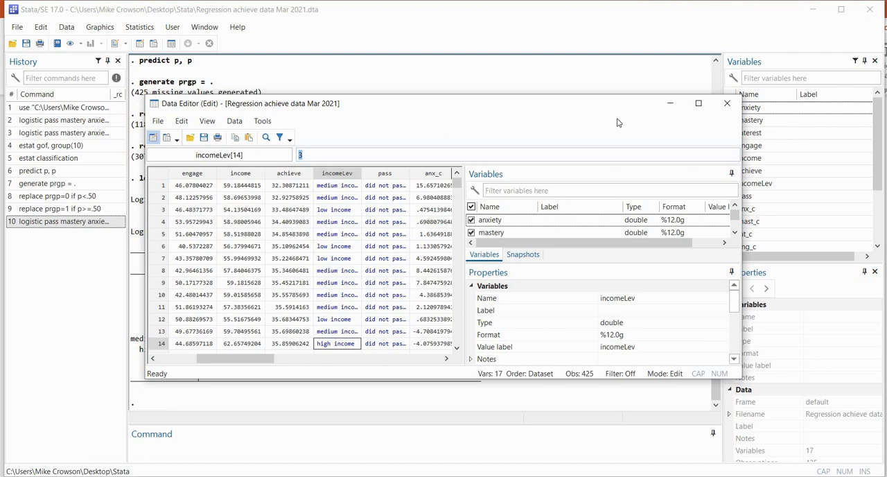
click(727, 103)
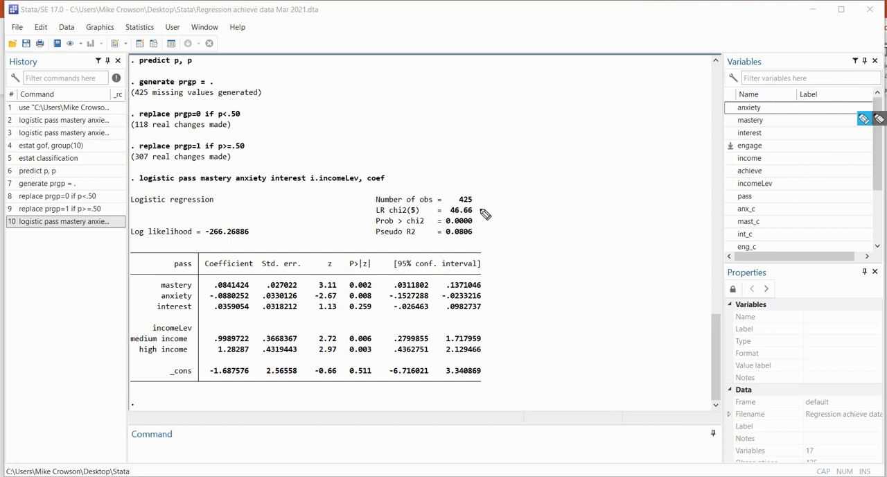
Examine the likelihood ratio chi-square test and pseudo R2 of the model with incomeLev, marking them in the output
mouse_move(483, 211)
mouse_down()
mouse_move(485, 228)
mouse_move(475, 213)
mouse_up()
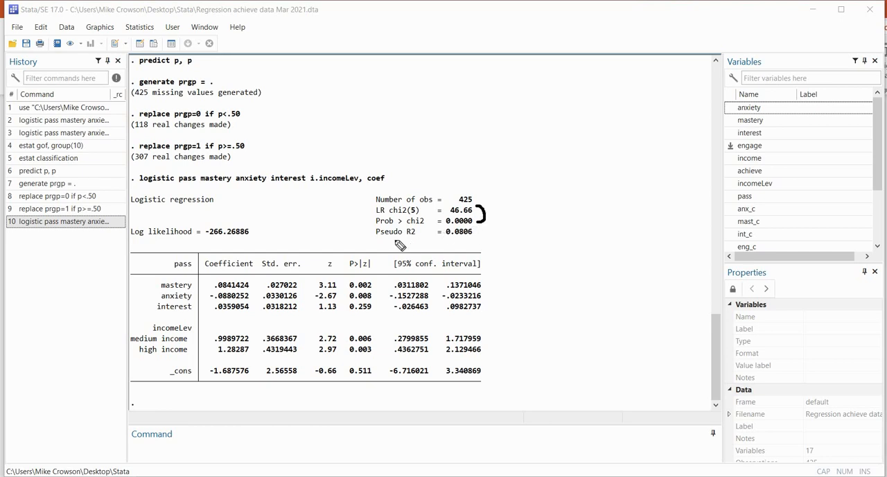
drag(390, 239, 472, 239)
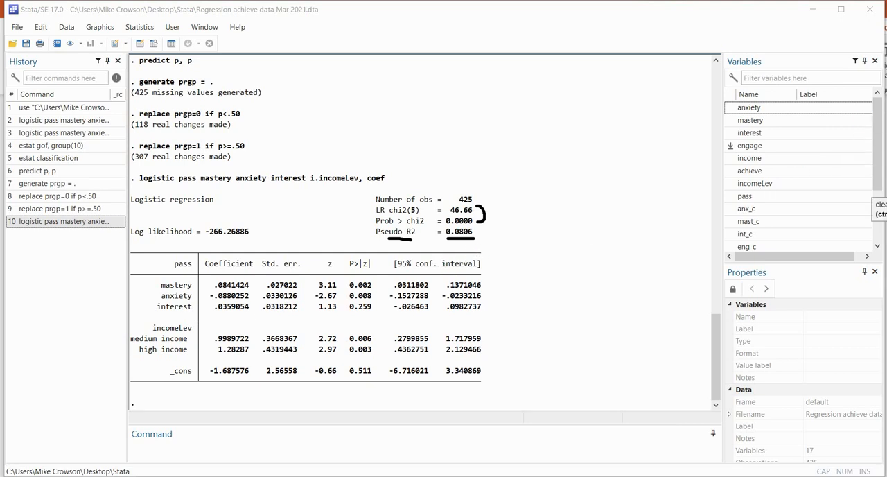
key(Escape)
key(ctrl+shift+d)
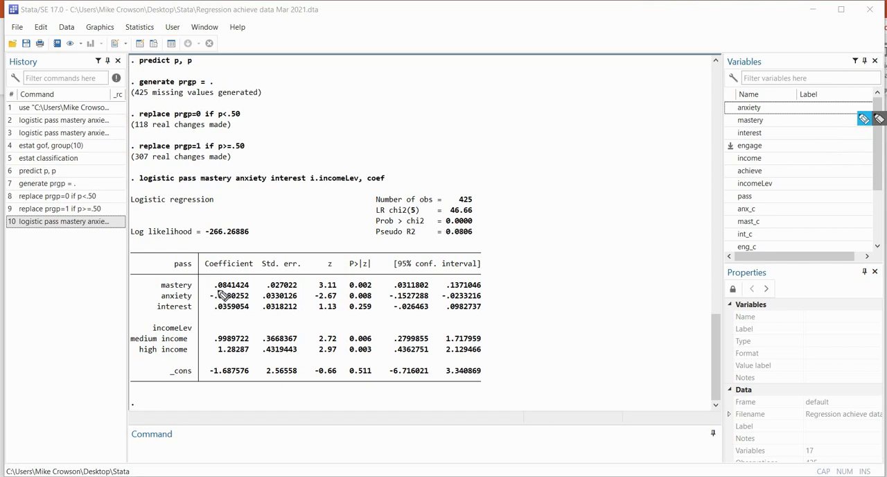
Underline the coefficients and p-values of mastery, anxiety and interest in the coefficient table to review them
drag(216, 290, 237, 291)
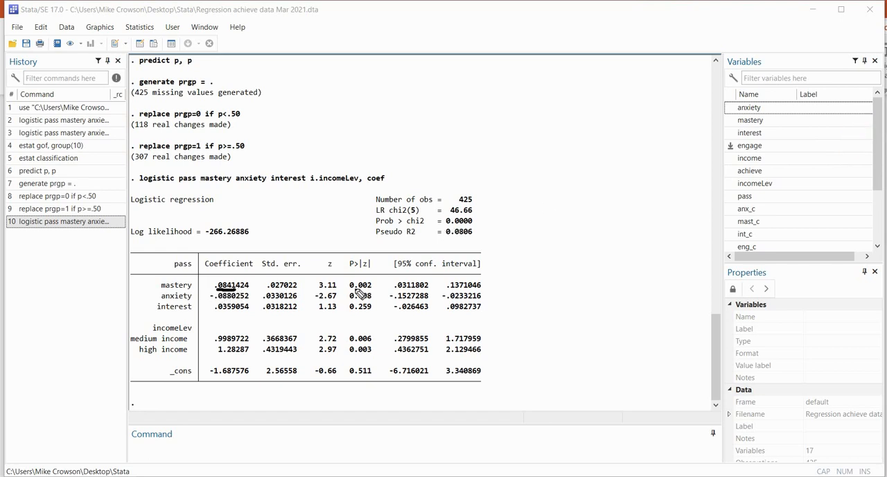
drag(350, 290, 371, 289)
drag(217, 301, 236, 300)
drag(372, 301, 350, 301)
drag(218, 311, 233, 311)
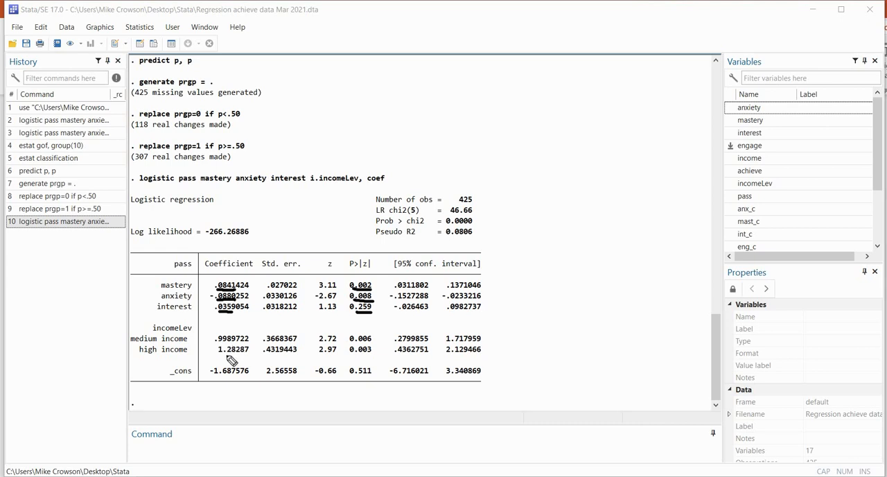
Mark the medium and high income coefficients and their p-values for review, and clear the annotations
mouse_move(219, 344)
mouse_down()
mouse_move(234, 343)
mouse_move(230, 353)
mouse_up()
drag(202, 337, 212, 332)
drag(203, 349, 212, 345)
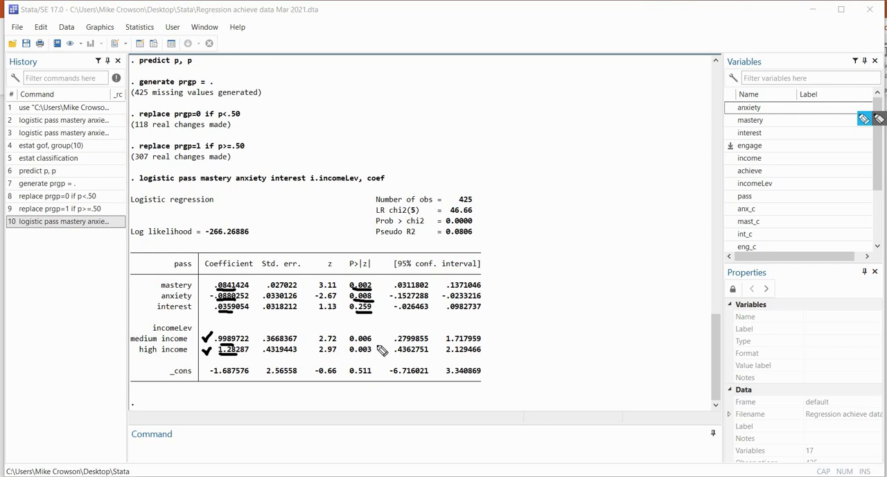
drag(373, 336, 373, 354)
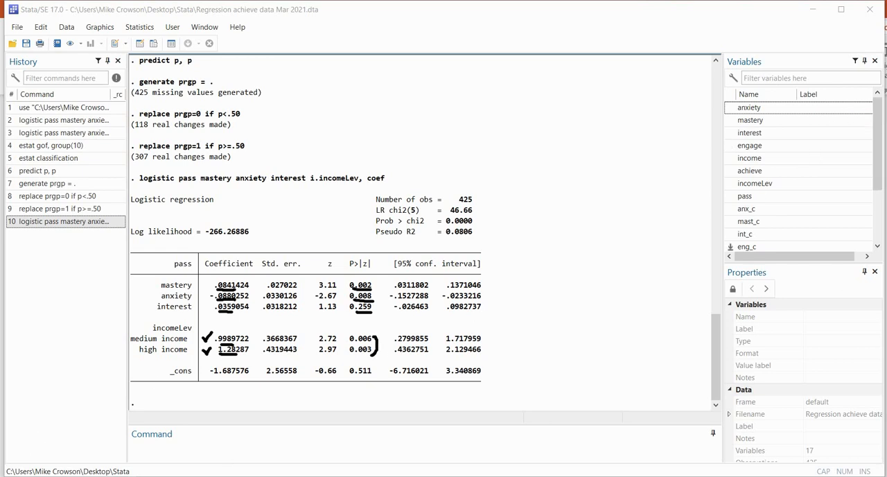
click(885, 154)
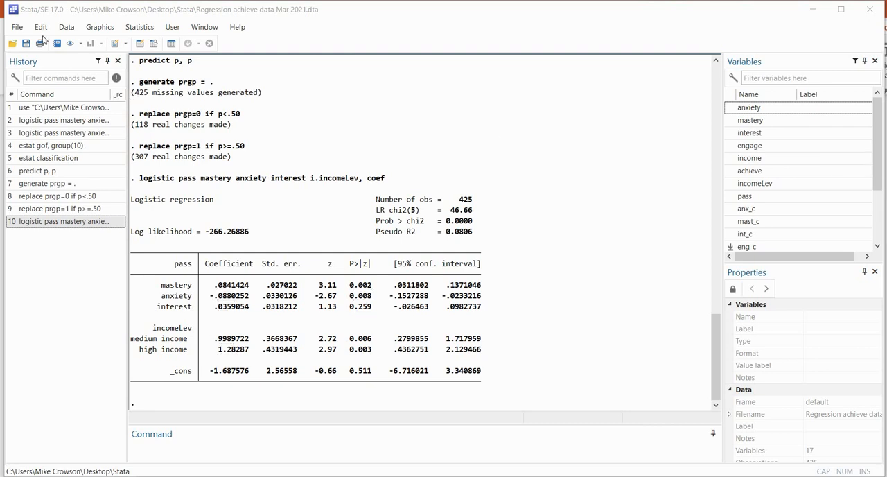
Rerun the same logistic regression with i.incomeLev, reporting odds ratios instead of estimated coefficients
click(139, 27)
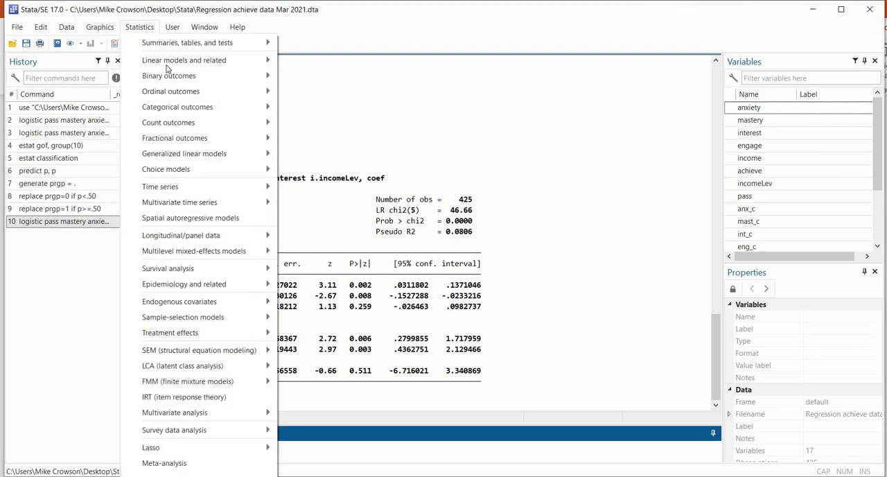
mouse_move(213, 78)
click(313, 78)
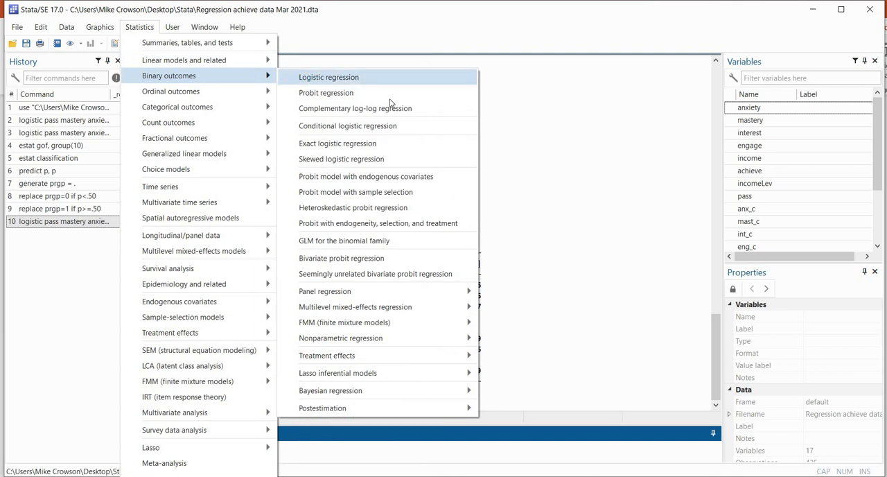
click(424, 140)
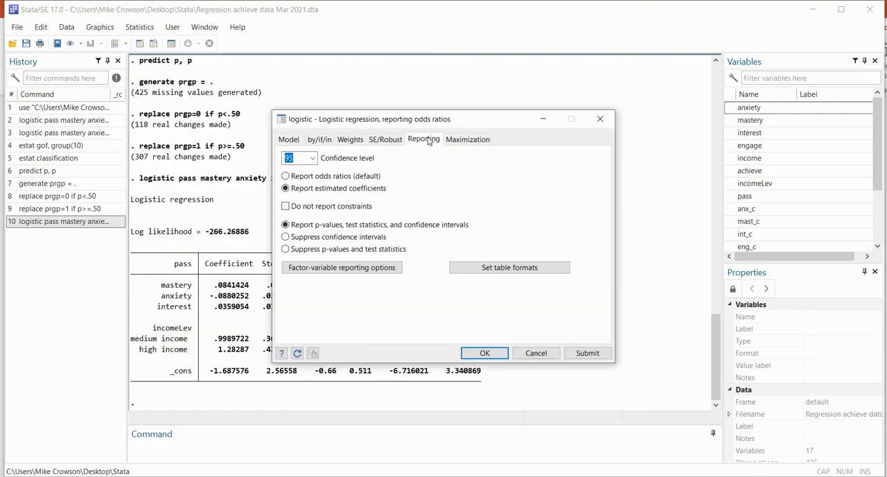
click(308, 177)
click(483, 353)
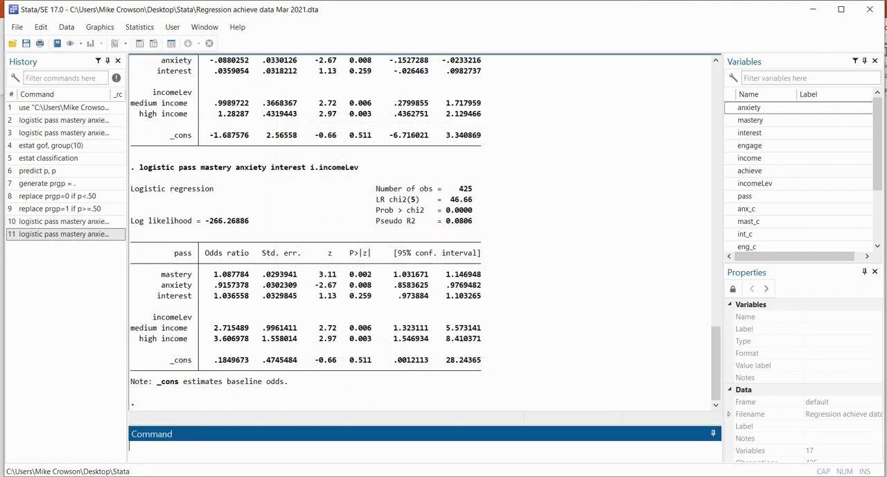
Review the odds ratios for the continuous predictors and the medium and high income categories, marking them in the output
click(864, 119)
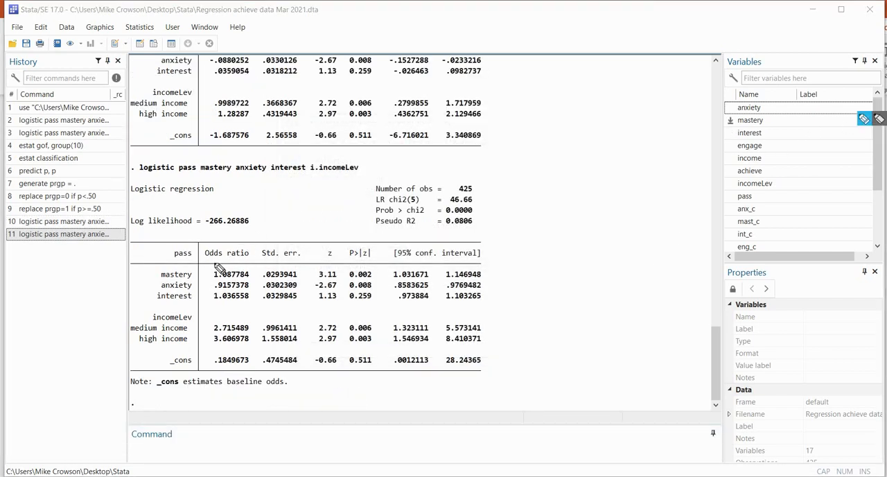
drag(208, 269, 202, 302)
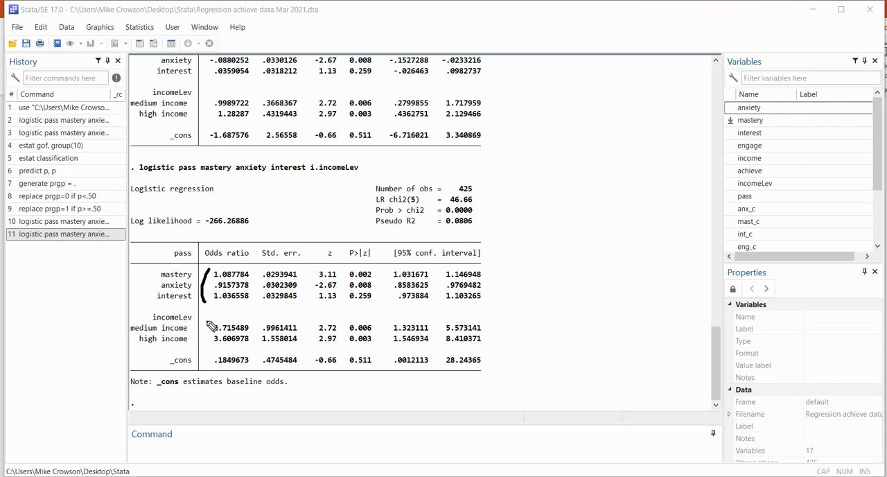
drag(208, 323, 207, 348)
drag(250, 324, 261, 321)
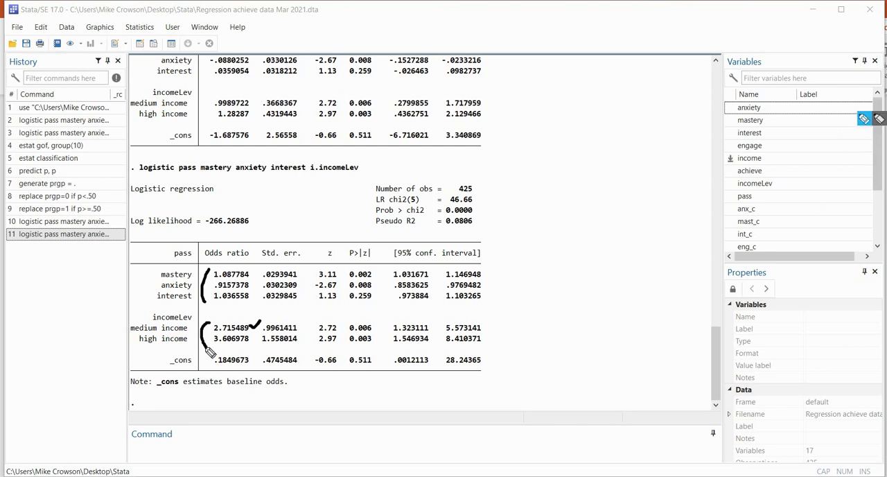
drag(252, 336, 260, 332)
drag(149, 345, 174, 344)
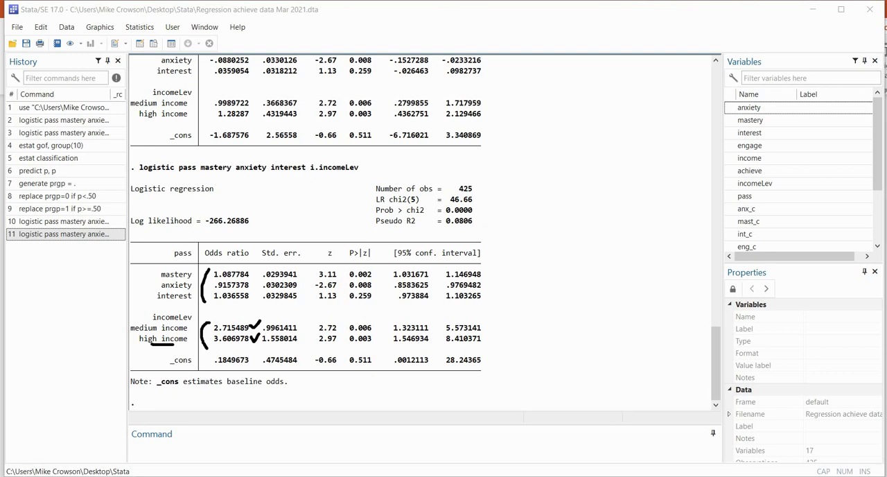
key(Escape)
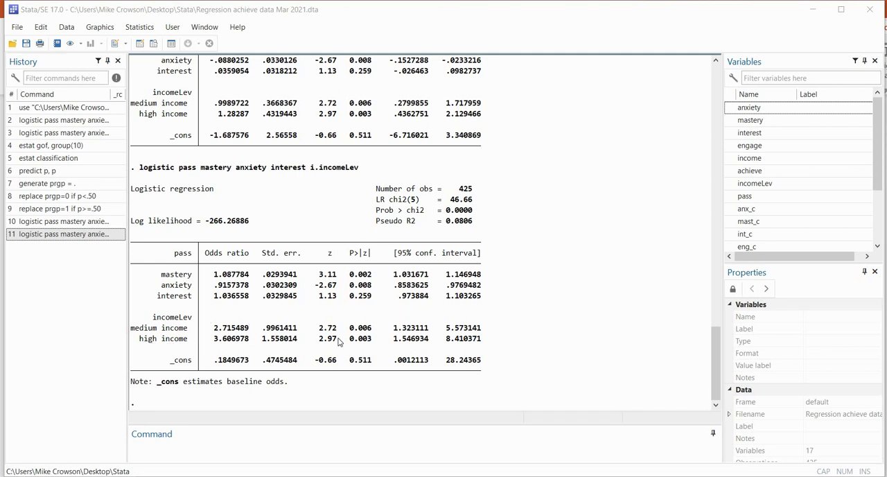
Run the Hosmer–Lemeshow goodness-of-fit test with 10 quantiles on the estimation sample, and underline its p-value in the output
click(148, 30)
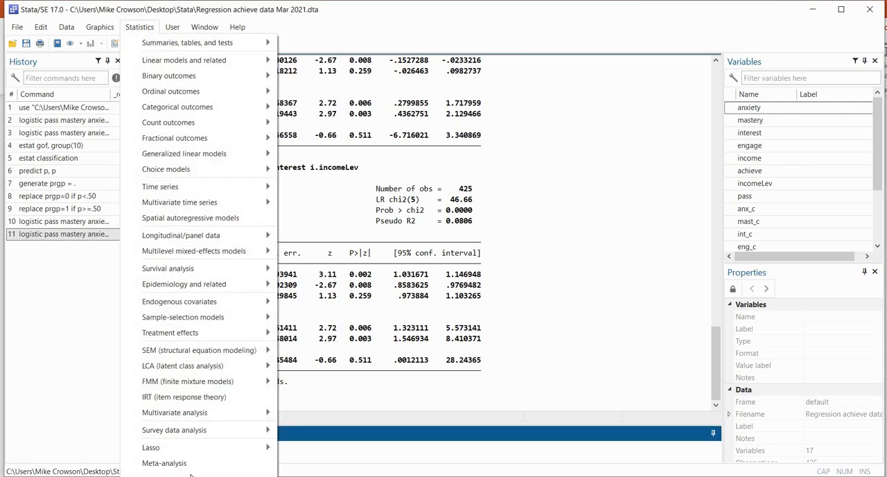
scroll(187, 464, down, 6)
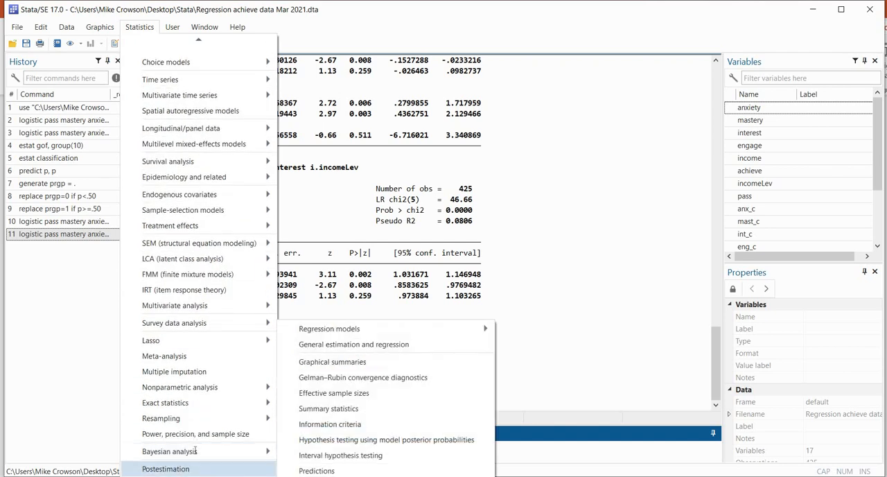
click(166, 469)
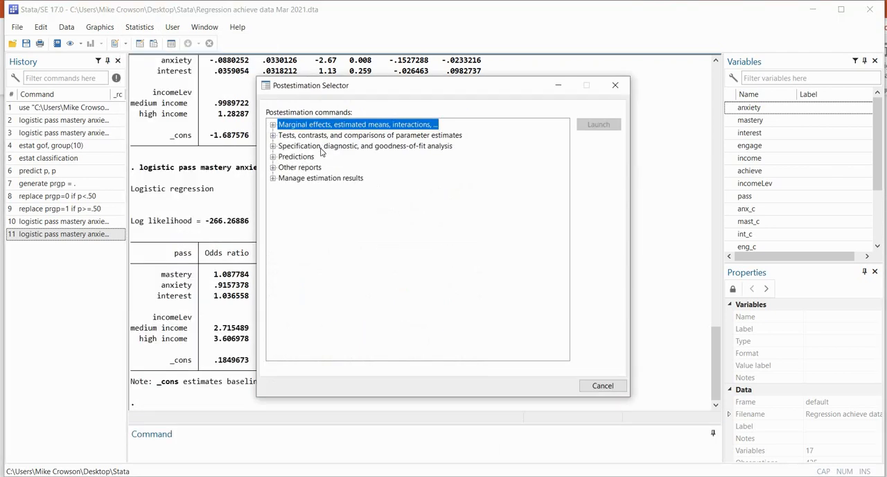
click(322, 146)
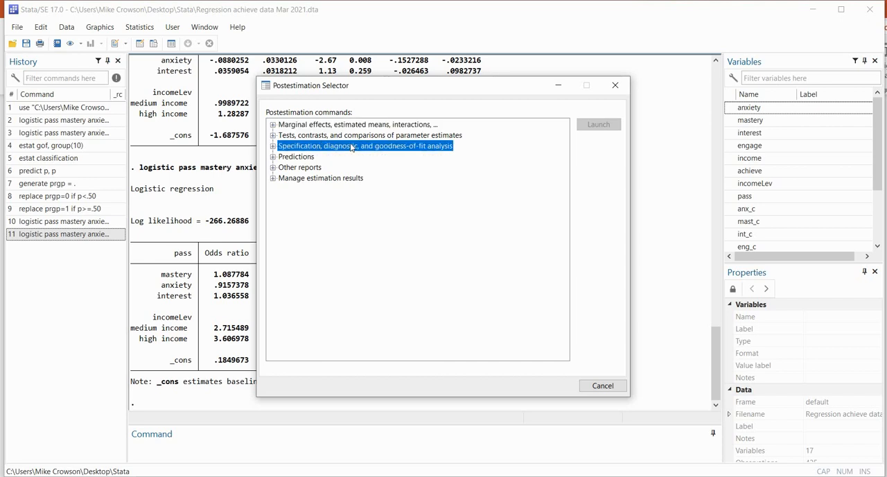
double_click(353, 147)
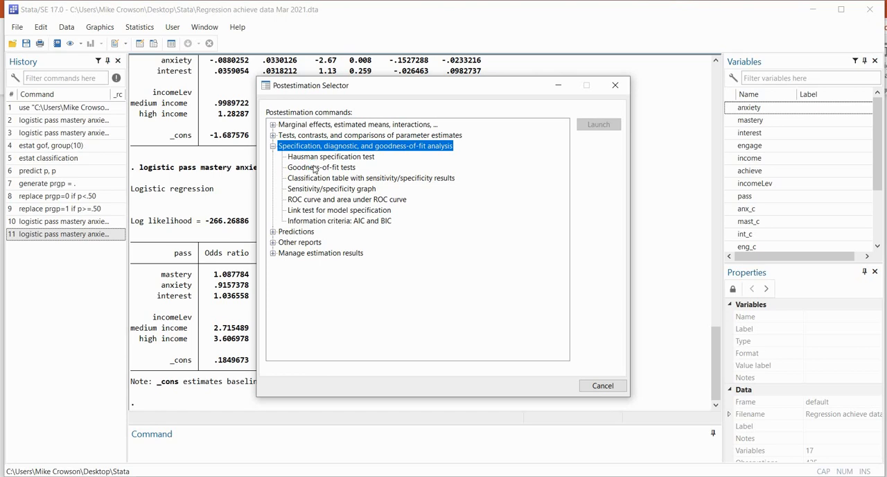
double_click(315, 168)
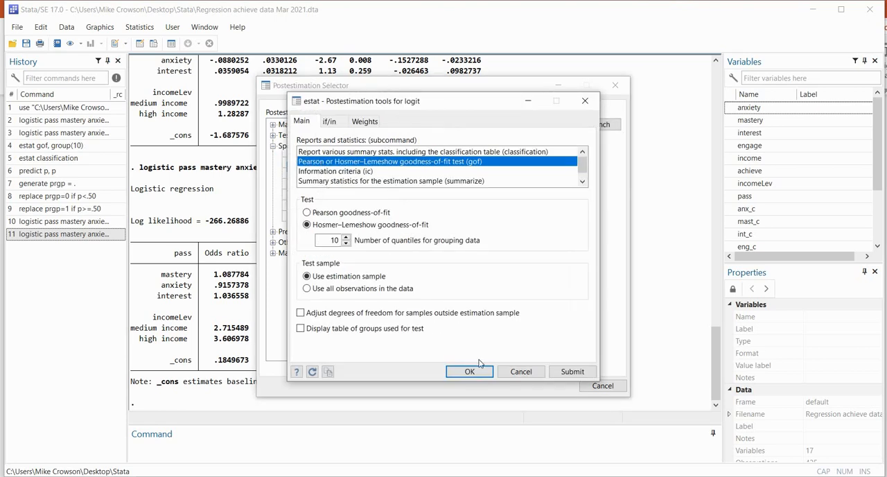
click(479, 371)
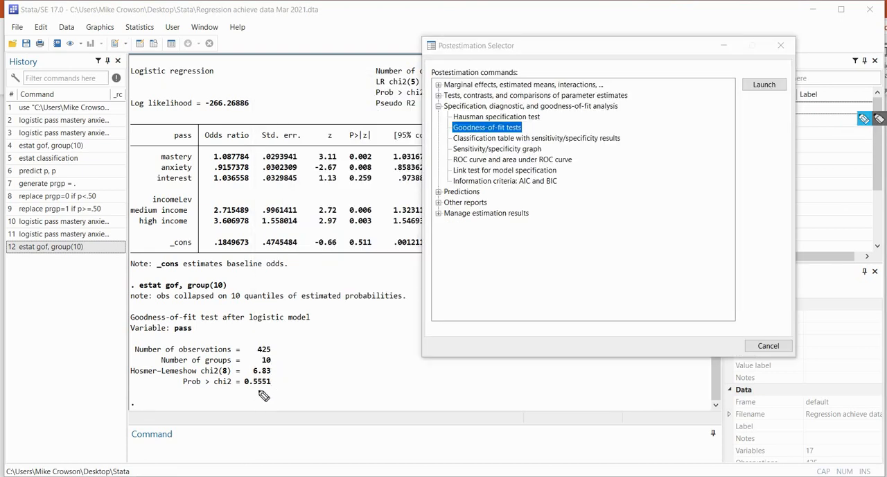
drag(244, 390, 268, 386)
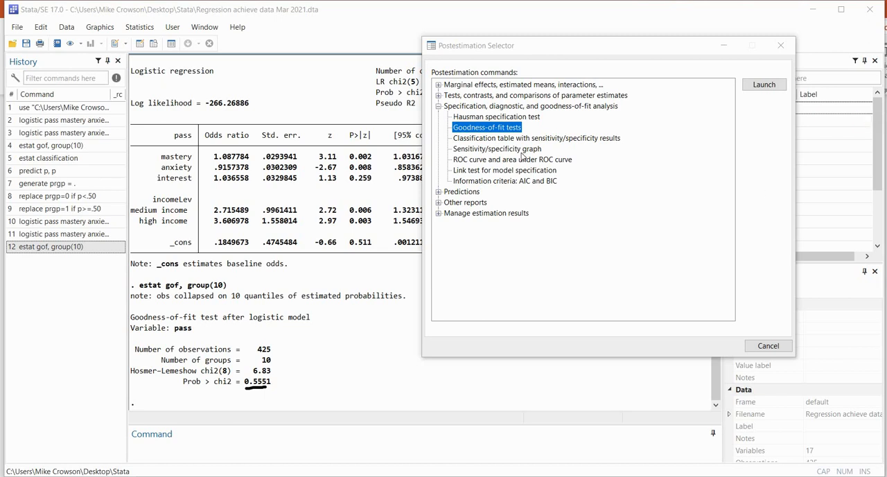
key(Escape)
Produce the classification table with sensitivity and specificity for the extended model, using the estimation sample and a 0.5 positive outcome threshold
double_click(486, 139)
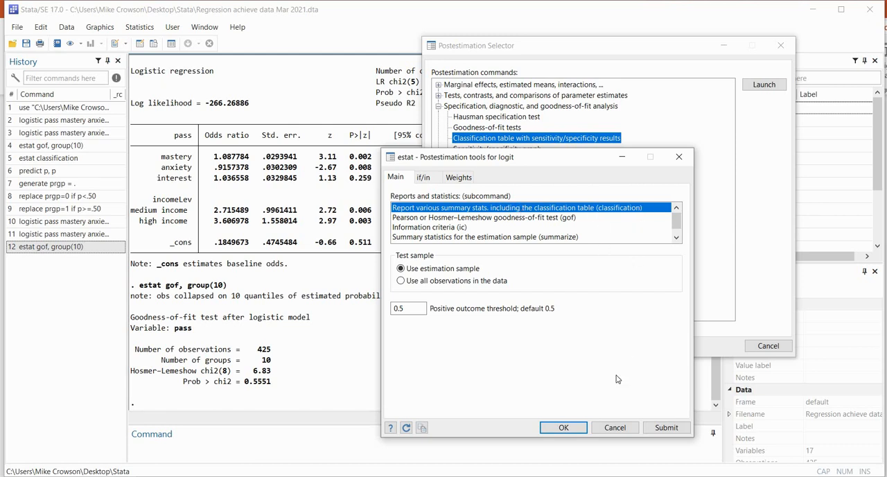
click(564, 428)
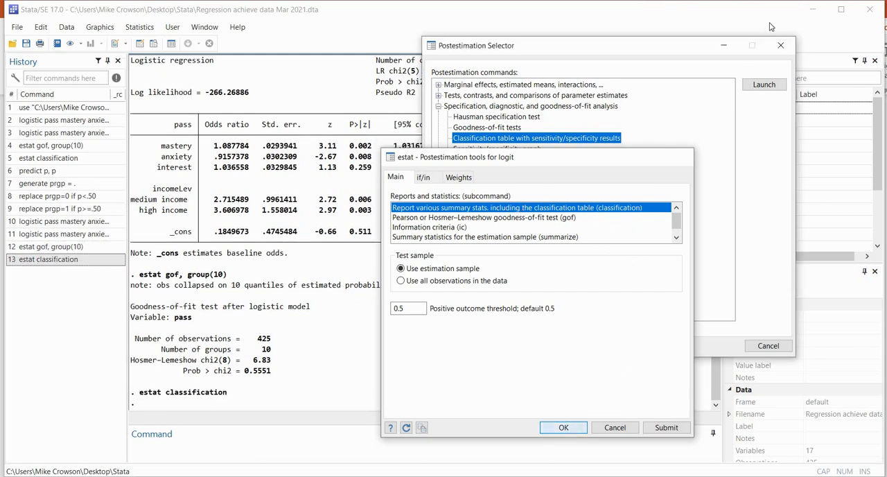
click(780, 45)
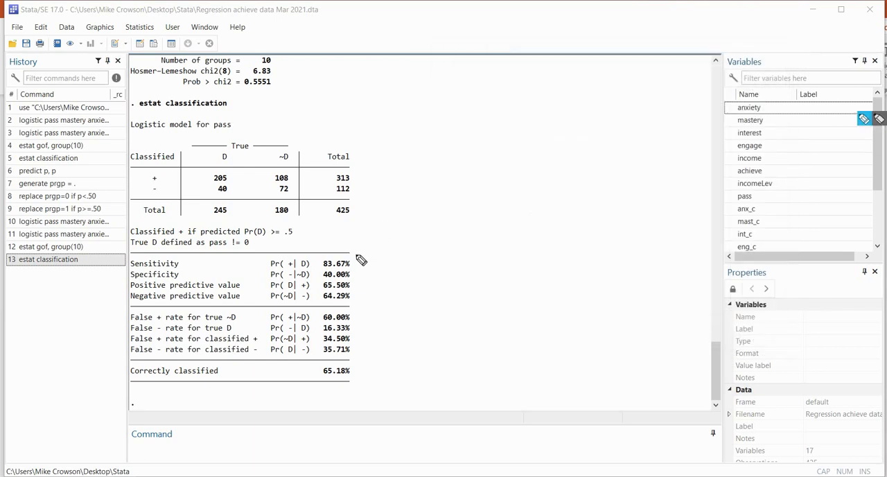
Mark the sensitivity and specificity percentages and underline the correctly classified rate for review, and clear the annotations
mouse_move(355, 260)
mouse_down()
mouse_move(361, 272)
mouse_move(352, 277)
mouse_up()
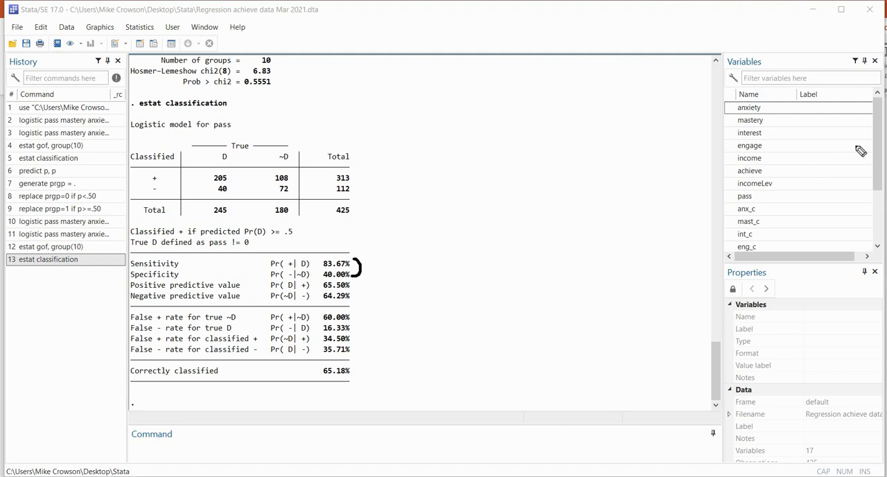
click(863, 118)
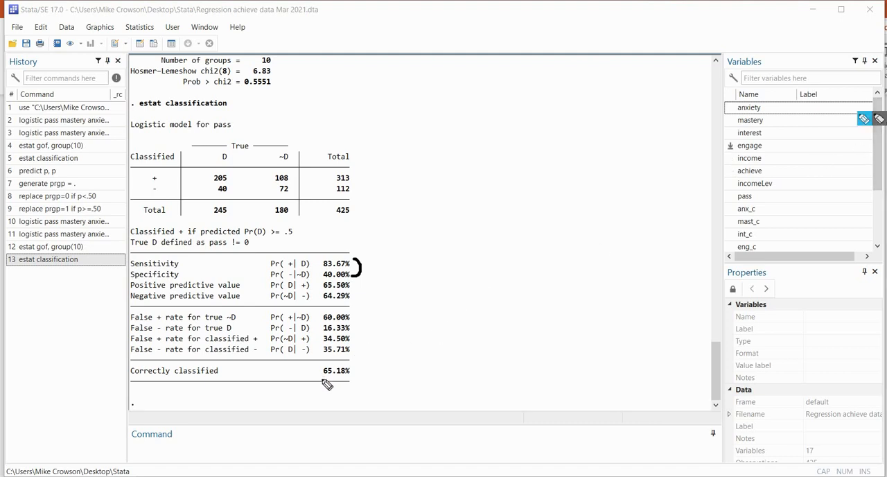
drag(320, 380, 346, 381)
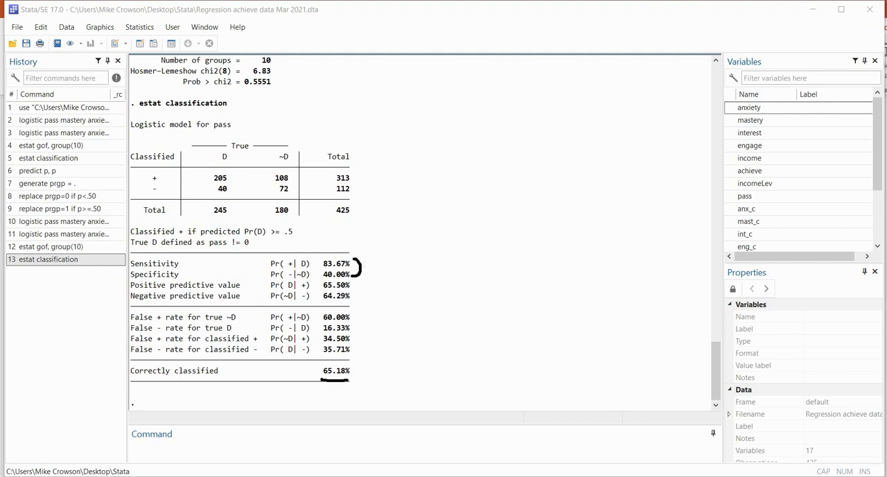
key(Escape)
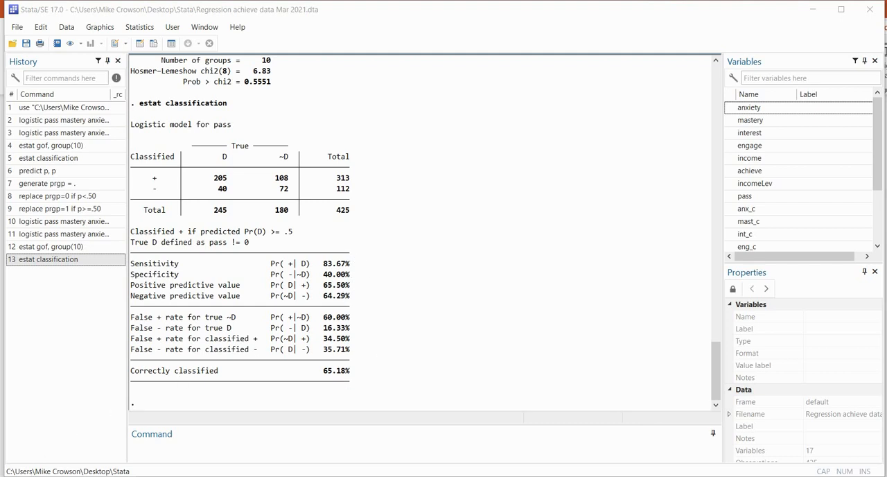